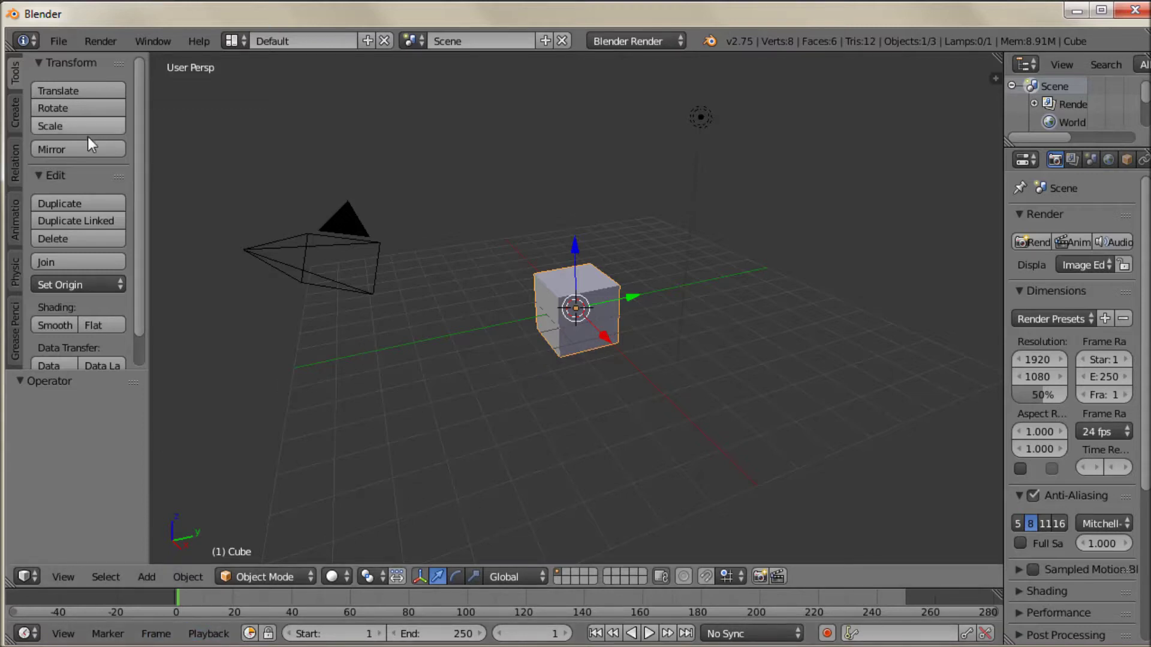
- Switch the default cube to Edit Mode and turn on face select mode
{"action": "left_click", "coordinate": [305, 575]}
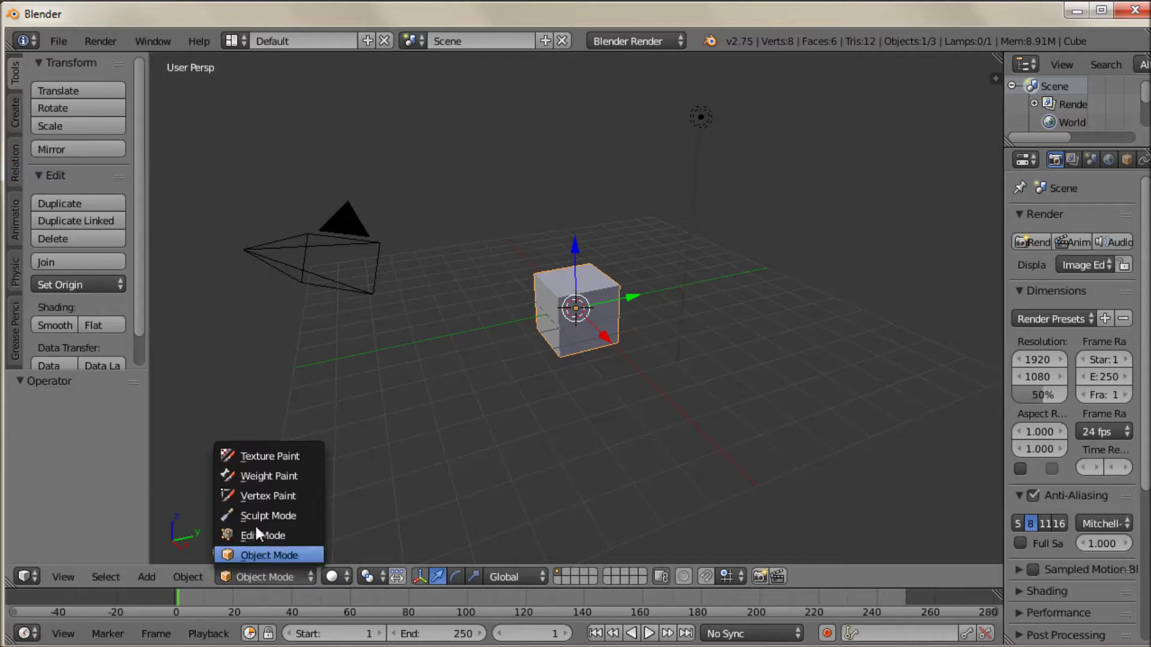
{"action": "left_click", "coordinate": [261, 534]}
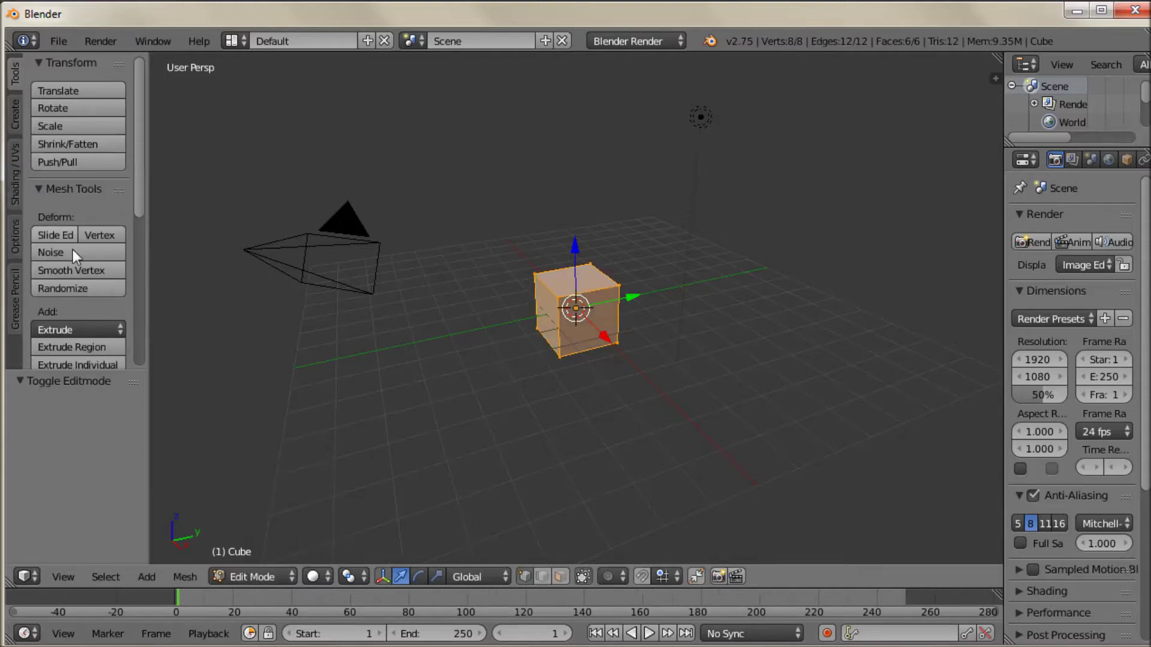
{"action": "right_click", "coordinate": [558, 304]}
{"action": "right_click", "coordinate": [536, 276]}
{"action": "right_click", "coordinate": [592, 264]}
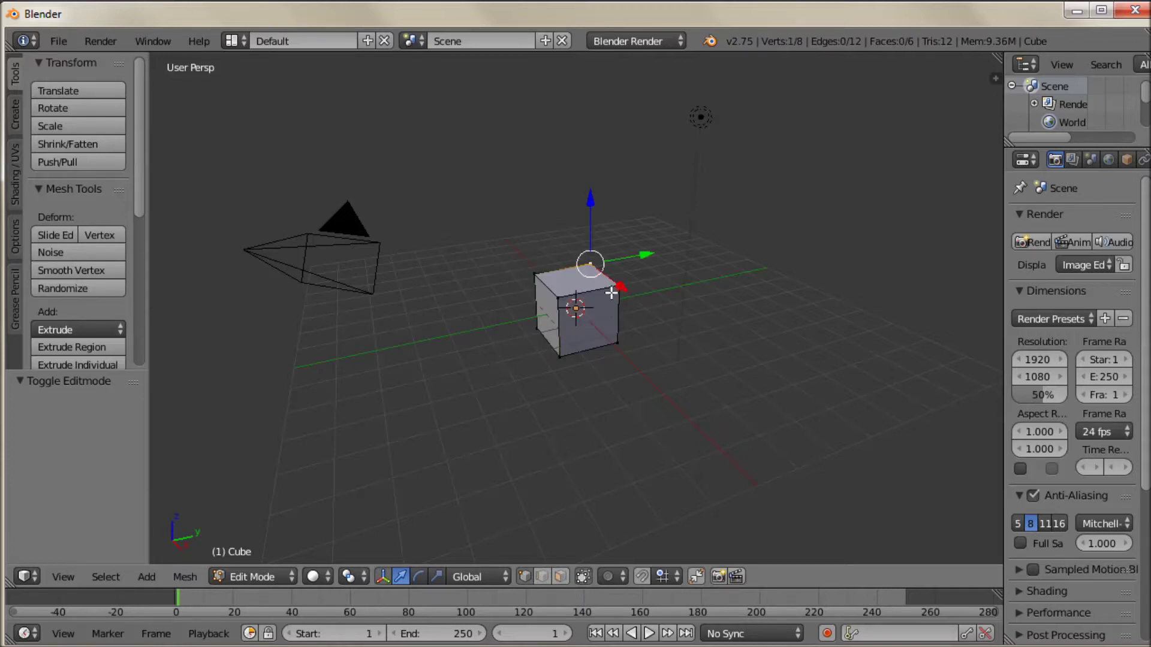
{"action": "right_click", "coordinate": [617, 287]}
{"action": "right_click", "coordinate": [563, 298]}
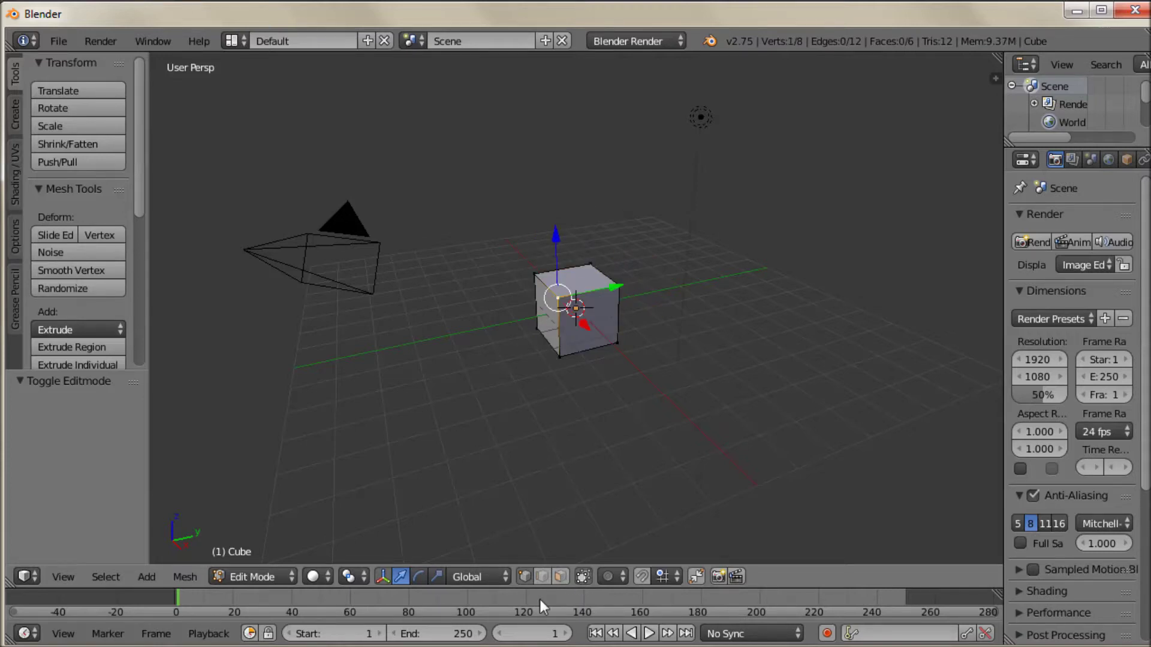
{"action": "left_click", "coordinate": [559, 575]}
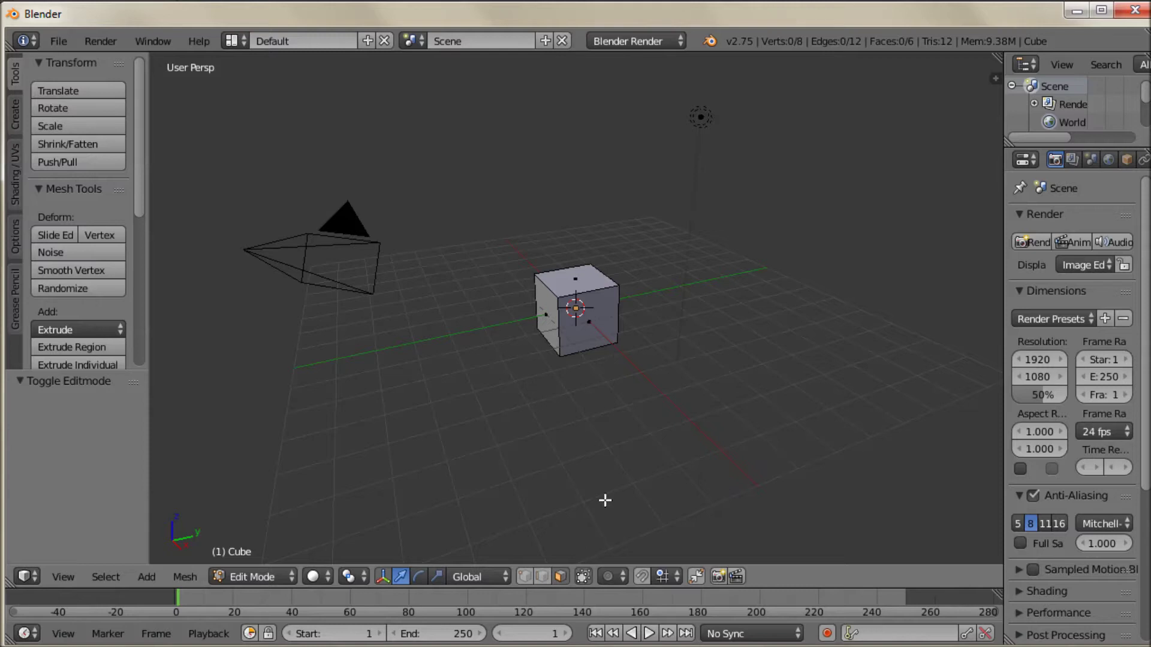
- Move the cube's end face 8.129 along Y and scale it to 0.537 into a tapered beam
{"action": "mouse_move", "coordinate": [599, 324]}
{"action": "middle_mouse_down"}
{"action": "mouse_move", "coordinate": [599, 354]}
{"action": "mouse_move", "coordinate": [514, 347]}
{"action": "mouse_move", "coordinate": [599, 327]}
{"action": "middle_mouse_up"}
{"action": "right_click", "coordinate": [598, 318]}
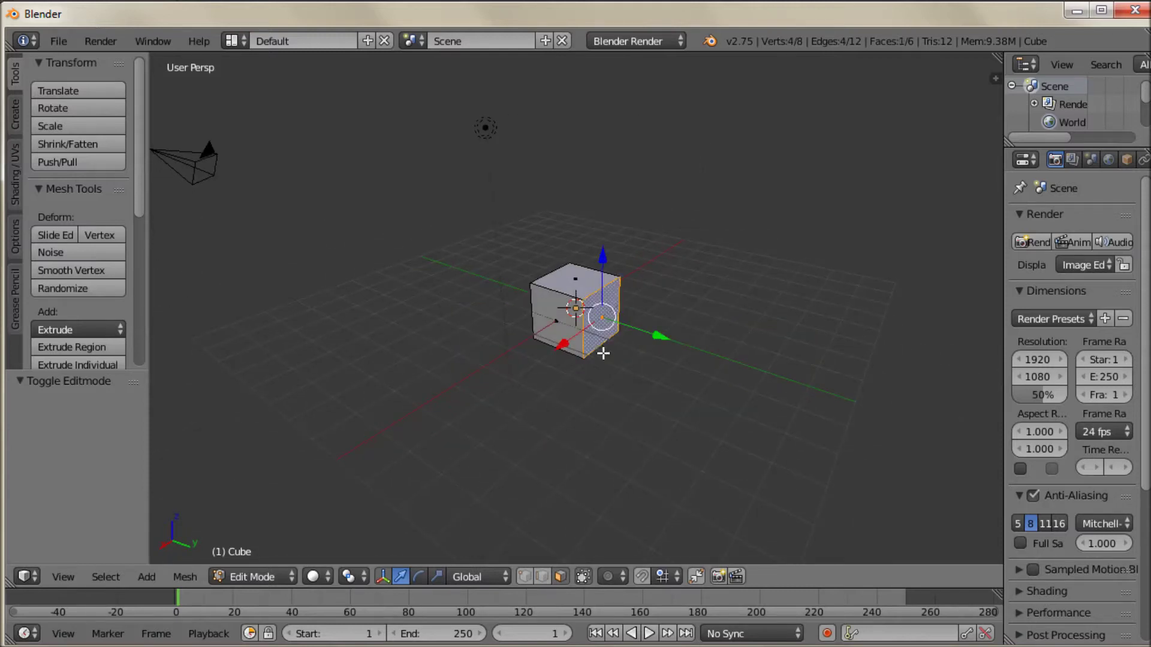
{"action": "left_click_drag", "start_coordinate": [656, 335], "coordinate": [961, 460]}
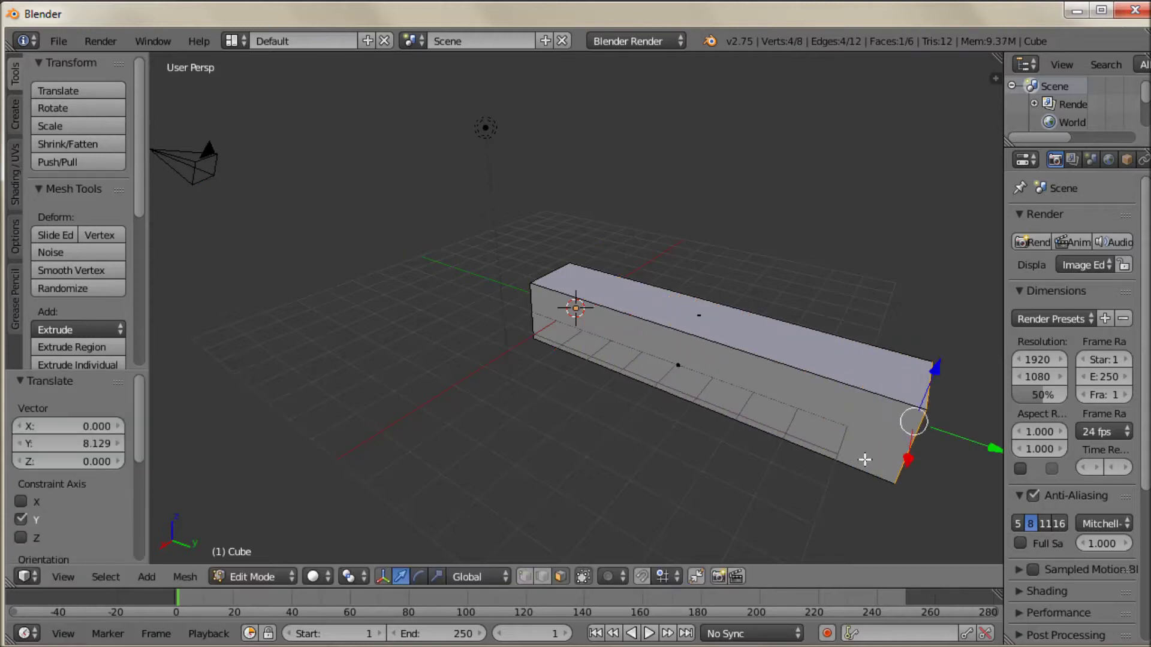
{"action": "left_click", "coordinate": [55, 126]}
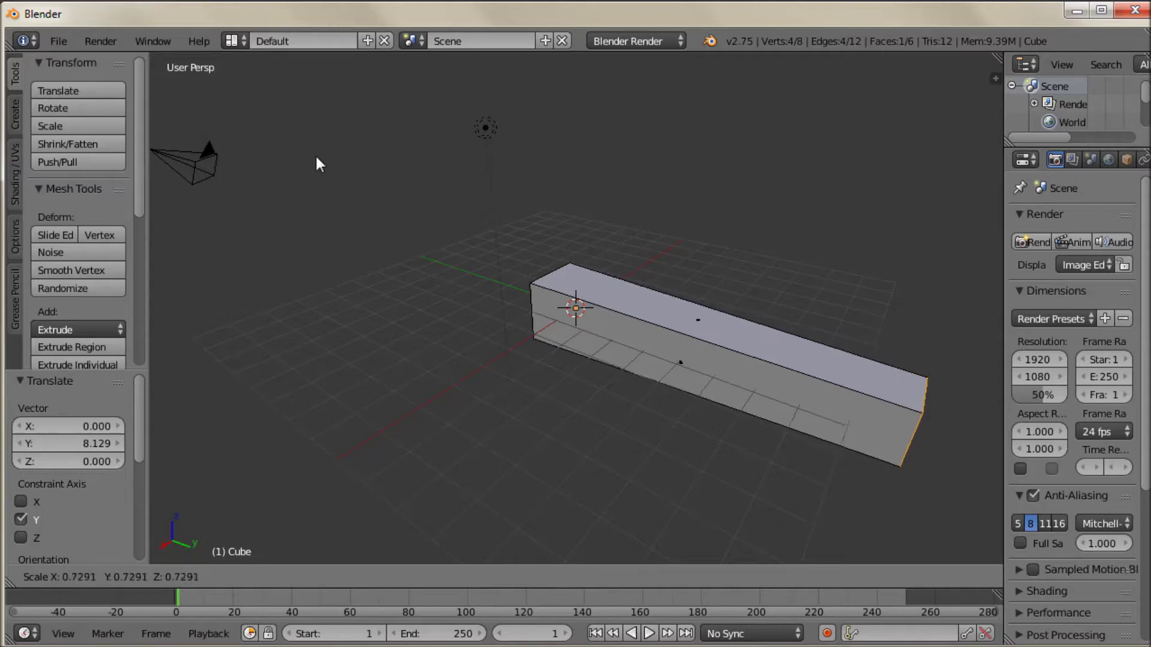
{"action": "left_click", "coordinate": [486, 188]}
{"action": "middle_click_drag", "start_coordinate": [377, 373], "coordinate": [430, 341]}
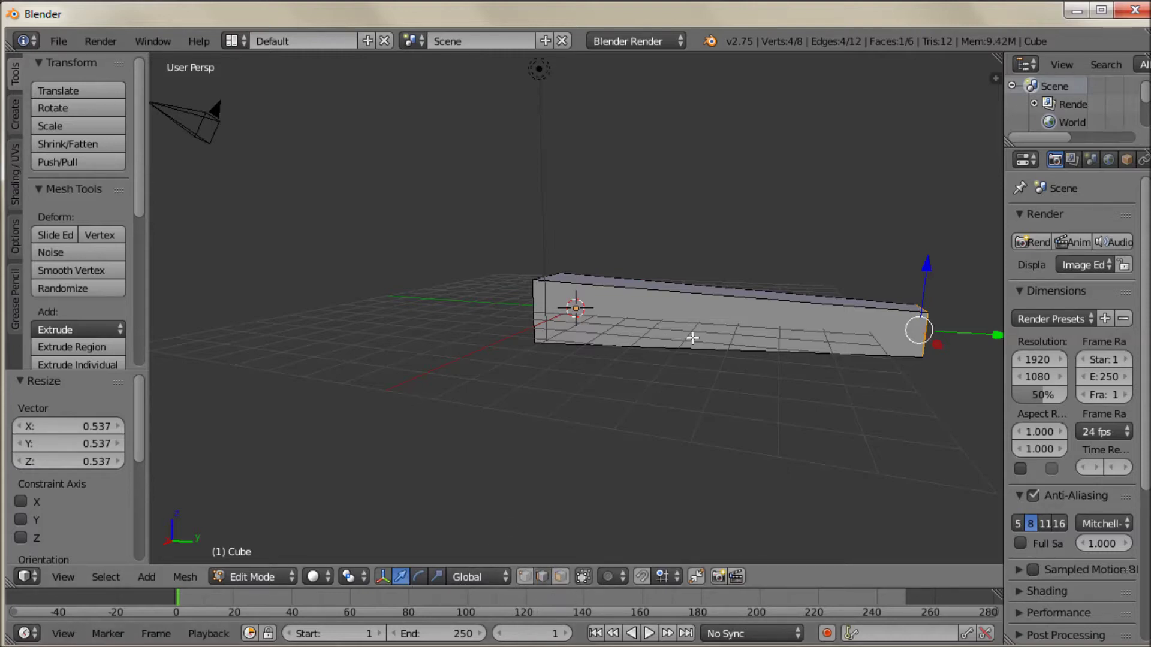
{"action": "right_click", "coordinate": [687, 310]}
- Select the tapered beam's four long edges and subdivide them with one cut
{"action": "right_click", "coordinate": [685, 284]}
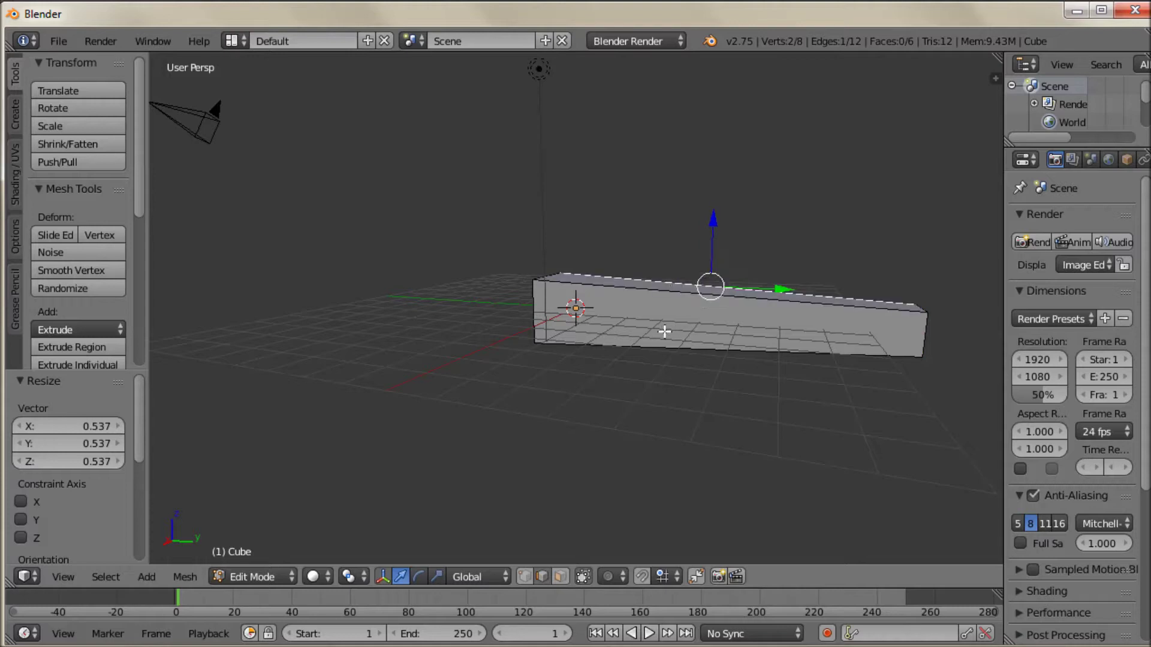
{"action": "middle_click_drag", "start_coordinate": [664, 332], "coordinate": [641, 173]}
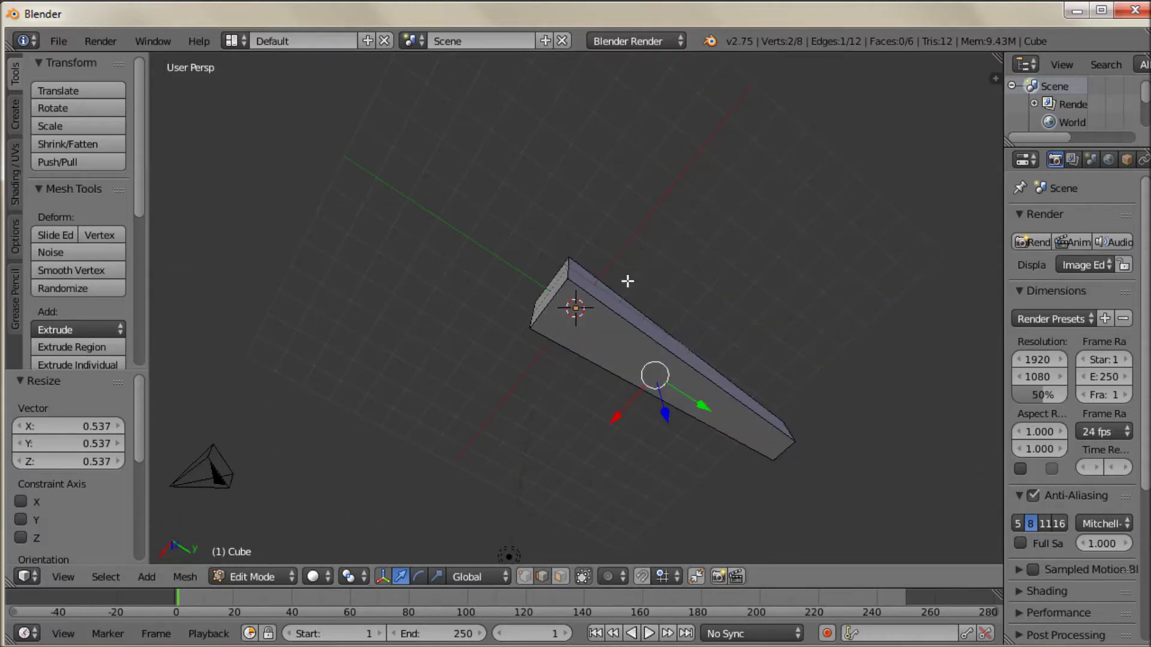
{"action": "right_click", "coordinate": [628, 335], "text": "shift"}
{"action": "right_click", "coordinate": [619, 361], "text": "shift"}
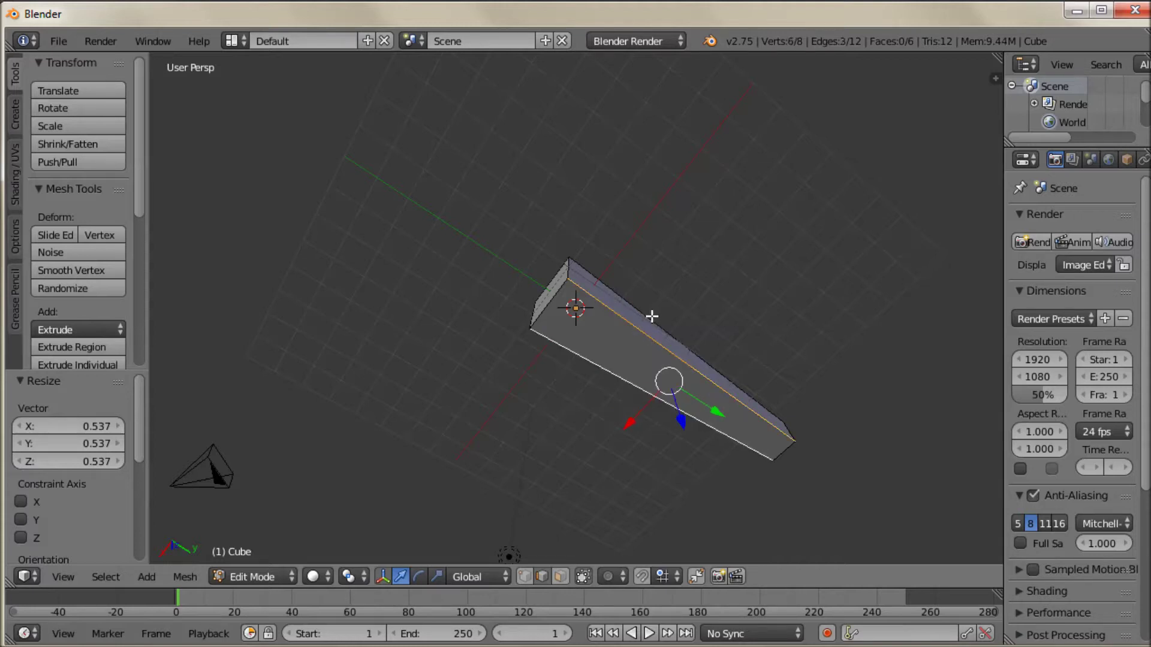
{"action": "right_click", "coordinate": [651, 317], "text": "shift"}
{"action": "middle_click_drag", "start_coordinate": [648, 382], "coordinate": [846, 356]}
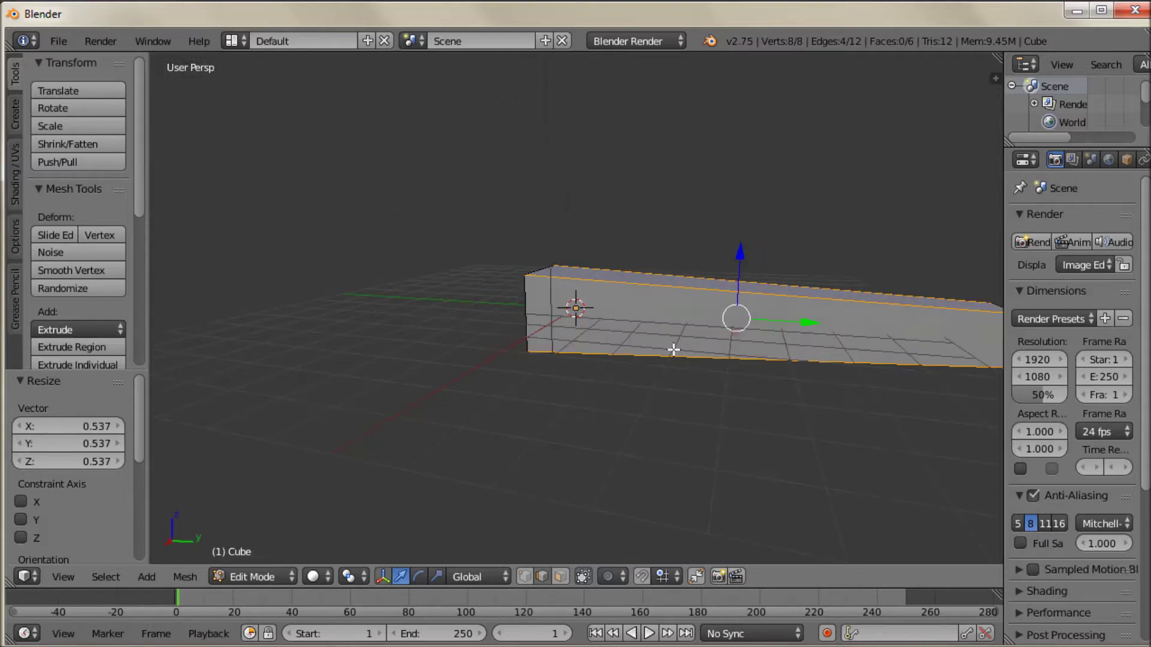
{"action": "scroll", "coordinate": [674, 349], "scroll_direction": "down", "scroll_amount": 2}
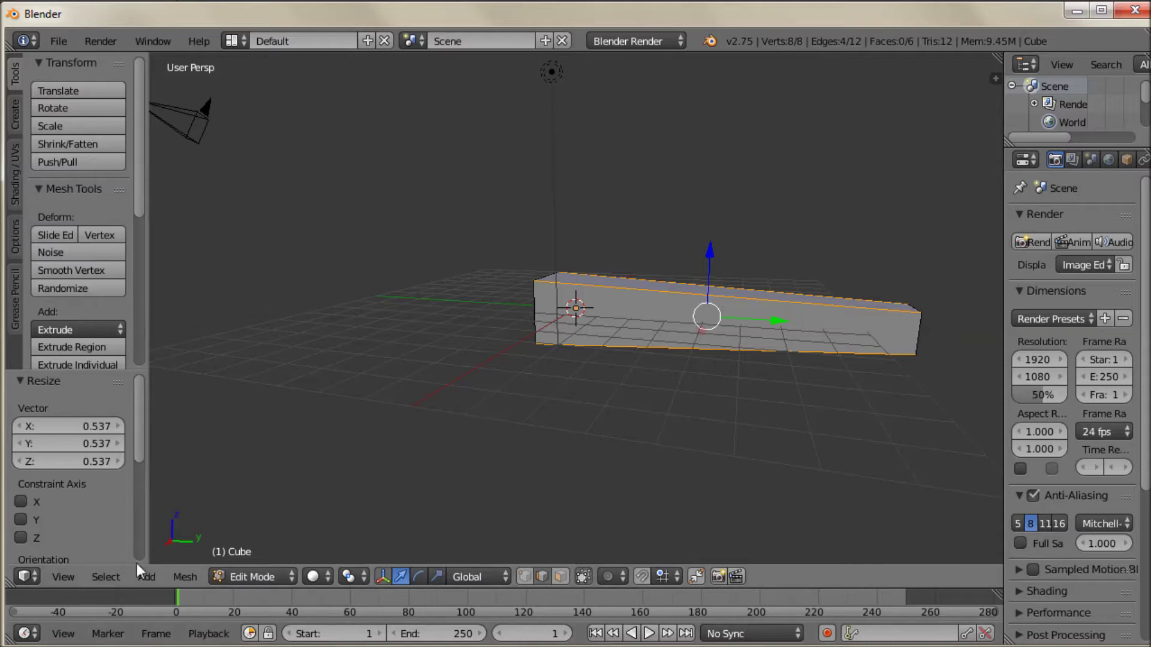
{"action": "left_click_drag", "start_coordinate": [131, 203], "coordinate": [137, 285]}
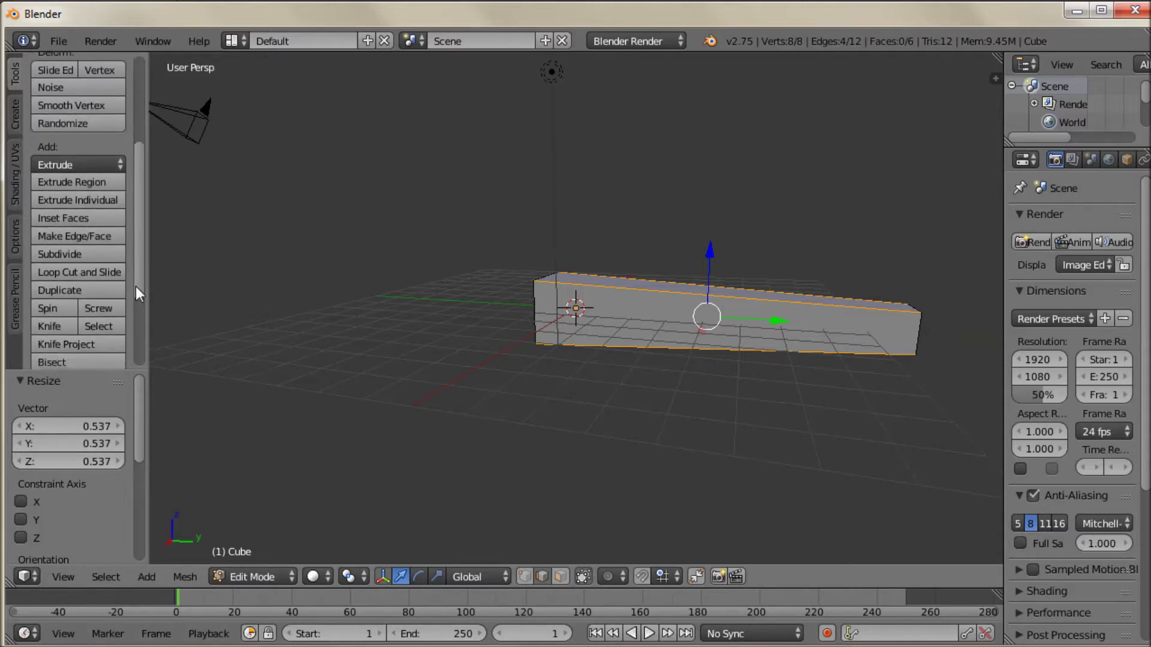
{"action": "left_click", "coordinate": [75, 254]}
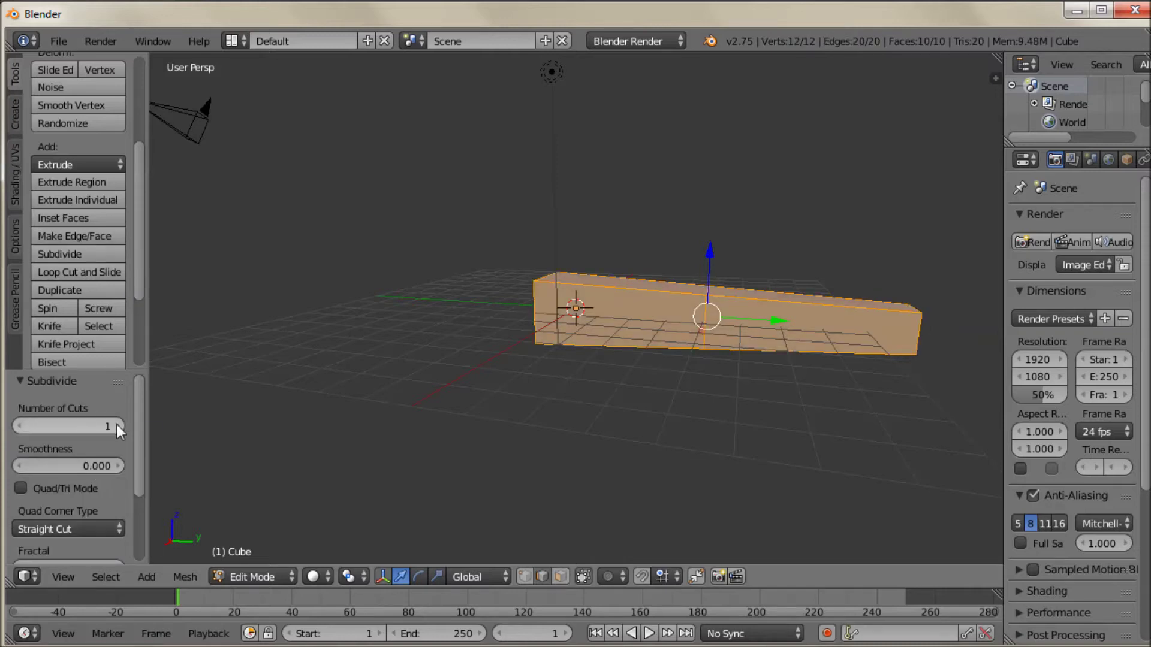
- Raise the subdivision to 7 cuts and turn off Limit selection to visible
{"action": "left_click", "coordinate": [116, 426]}
{"action": "left_click", "coordinate": [117, 426]}
{"action": "left_click", "coordinate": [117, 427]}
{"action": "left_click", "coordinate": [117, 426]}
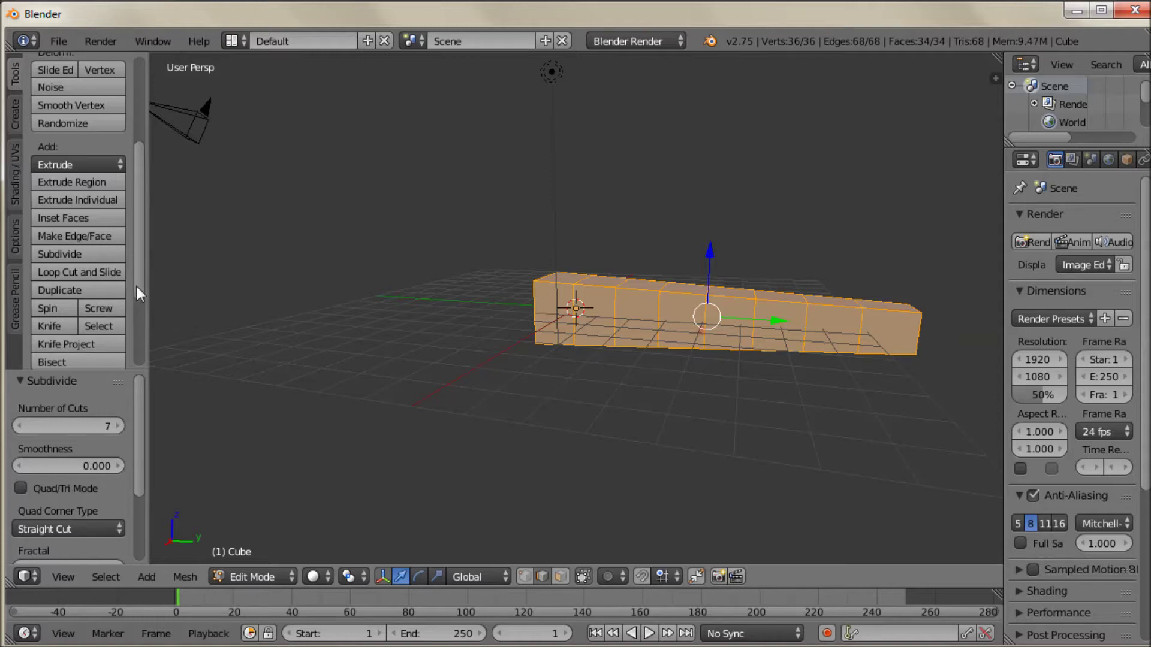
{"action": "left_click", "coordinate": [582, 580]}
{"action": "middle_click_drag", "start_coordinate": [451, 306], "coordinate": [196, 335]}
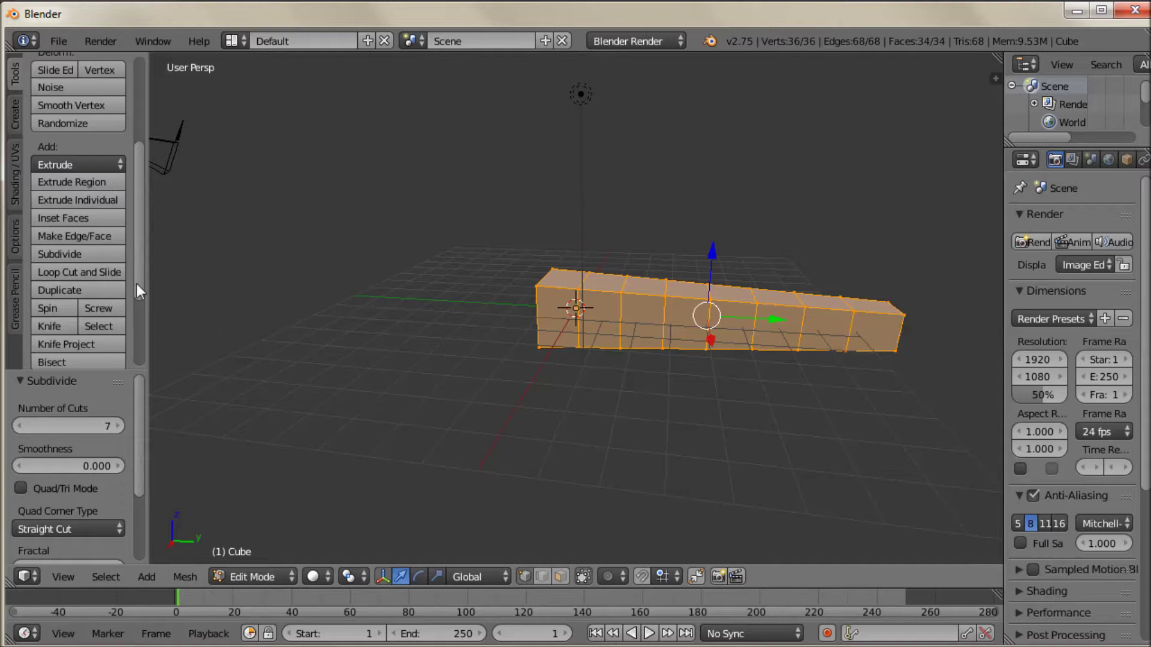
{"action": "left_click_drag", "start_coordinate": [136, 265], "coordinate": [135, 344]}
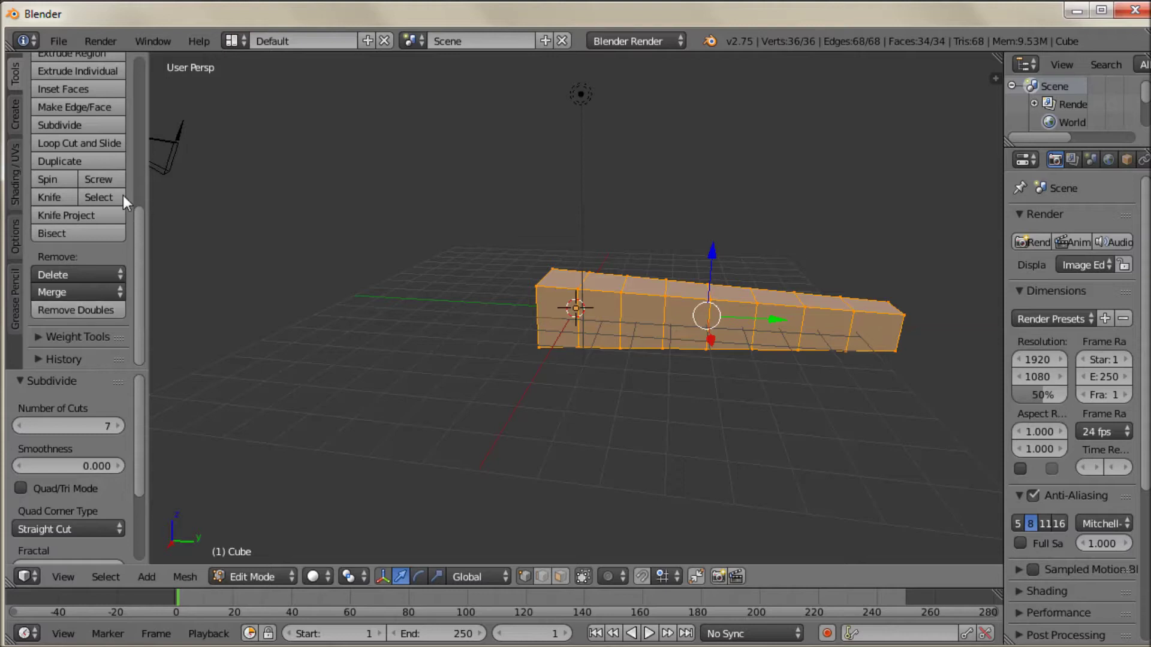
- Subdivide the entire beam again and raise Number of Cuts to 5, giving 1,226 vertices
{"action": "left_click", "coordinate": [84, 125]}
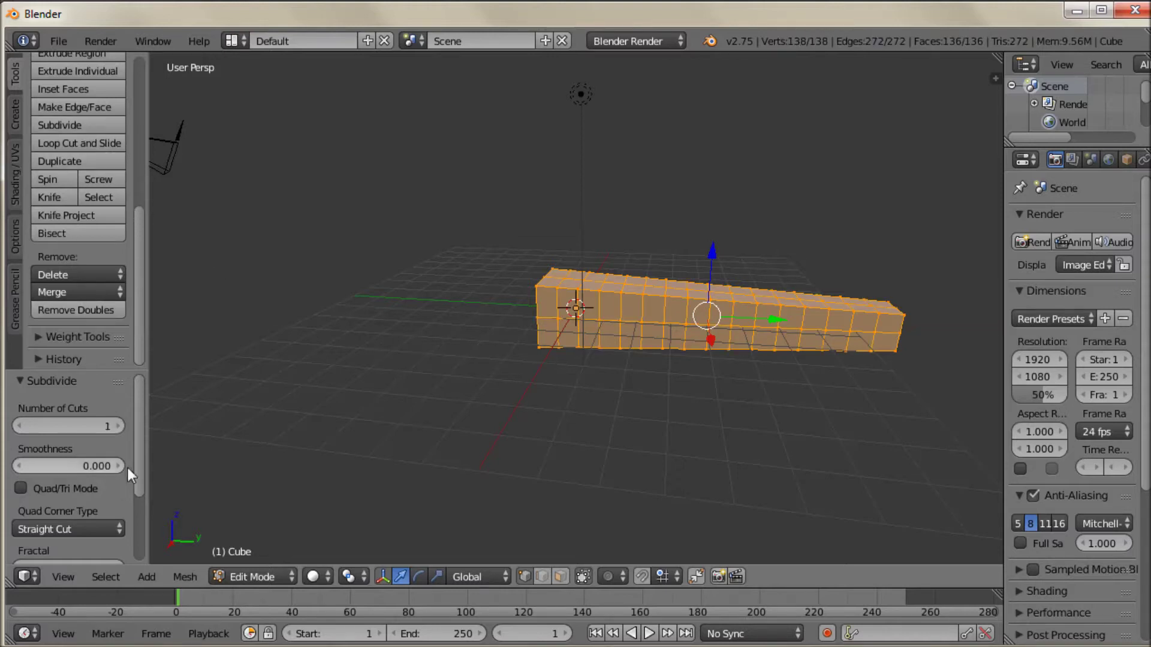
{"action": "left_click", "coordinate": [120, 427]}
{"action": "left_click", "coordinate": [121, 426]}
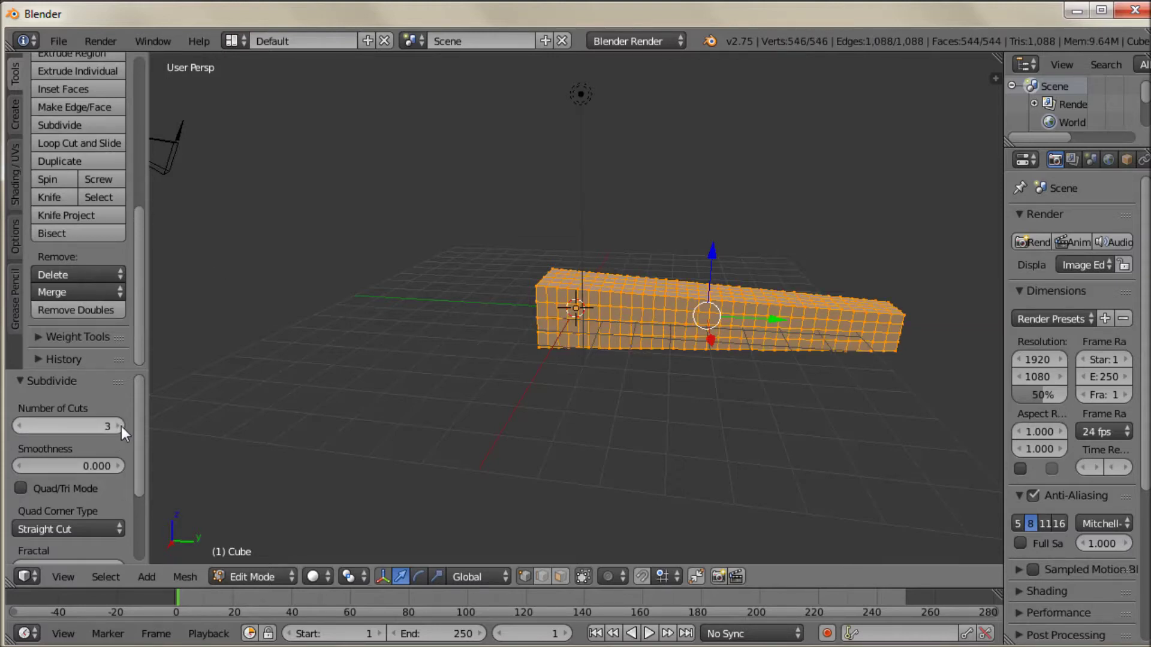
{"action": "left_click", "coordinate": [121, 426]}
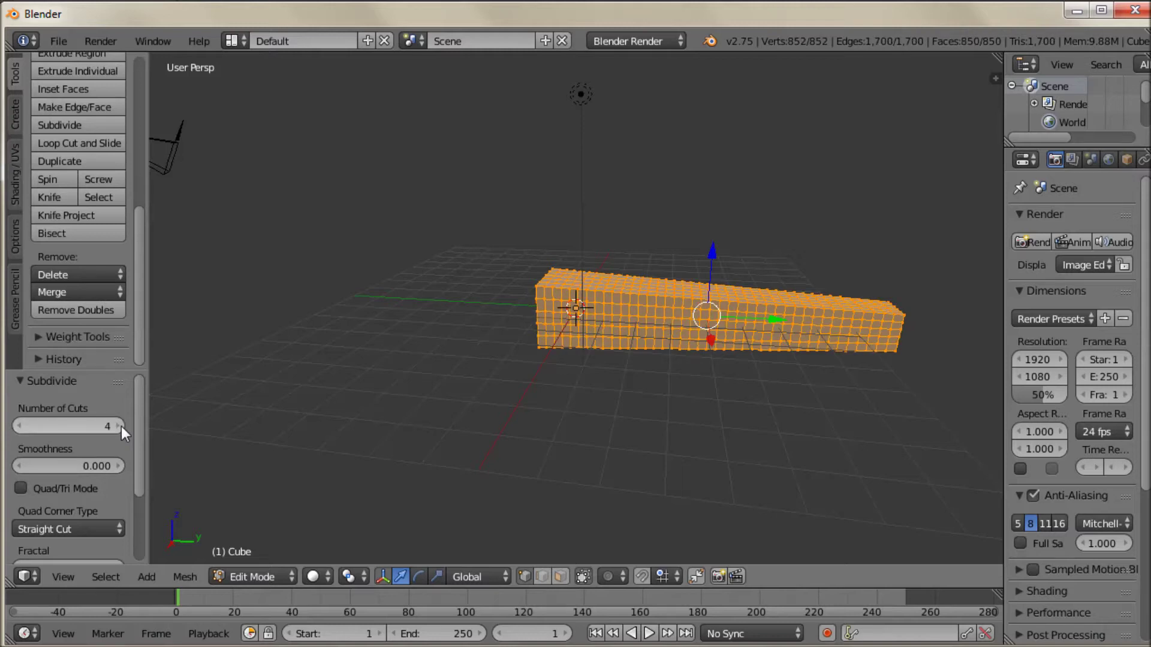
{"action": "left_click", "coordinate": [121, 426]}
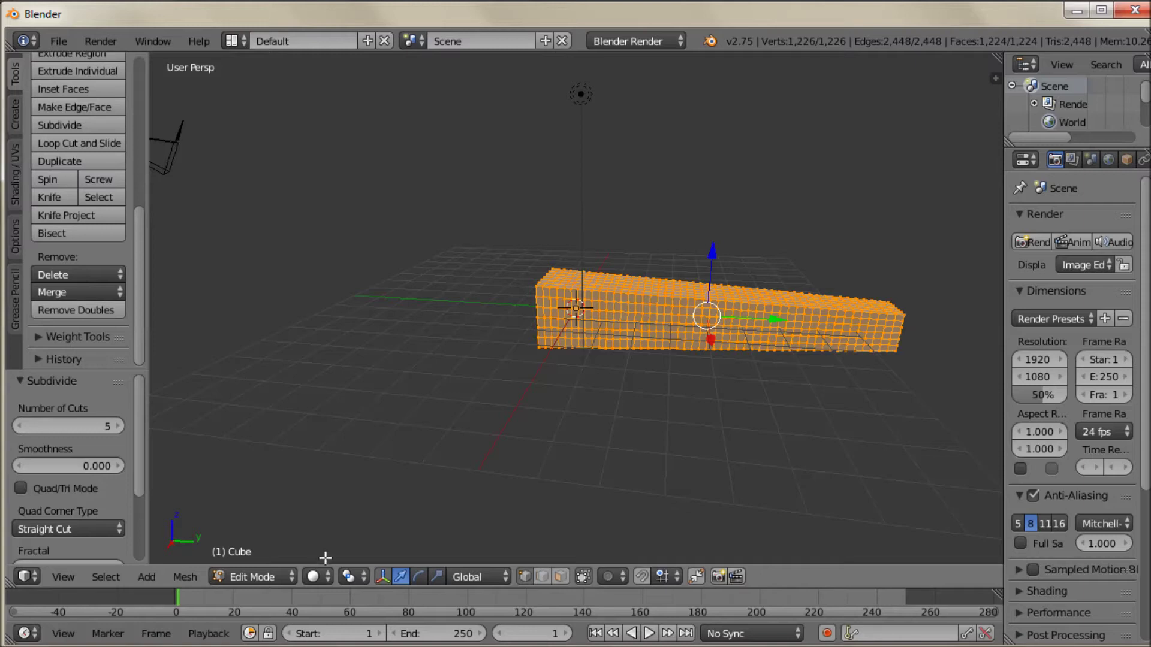
- Enter Sculpt Mode and pick the Grab brush with a 124 px radius
{"action": "left_click", "coordinate": [293, 577]}
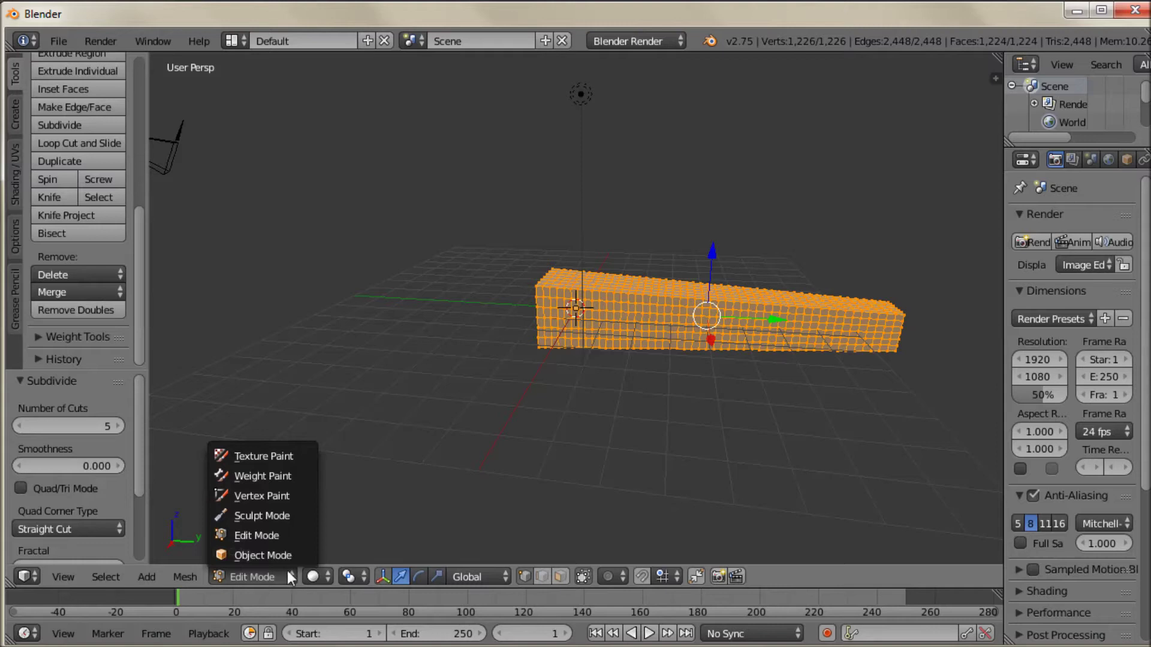
{"action": "left_click", "coordinate": [256, 514]}
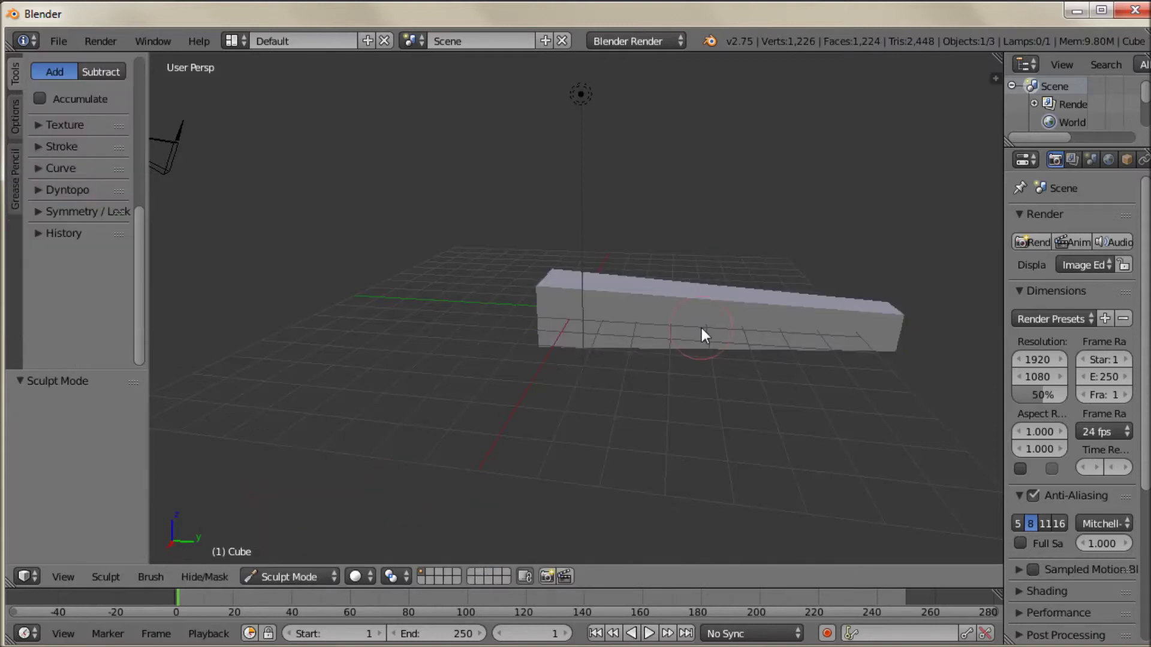
{"action": "scroll", "coordinate": [701, 328], "scroll_direction": "down", "scroll_amount": 2}
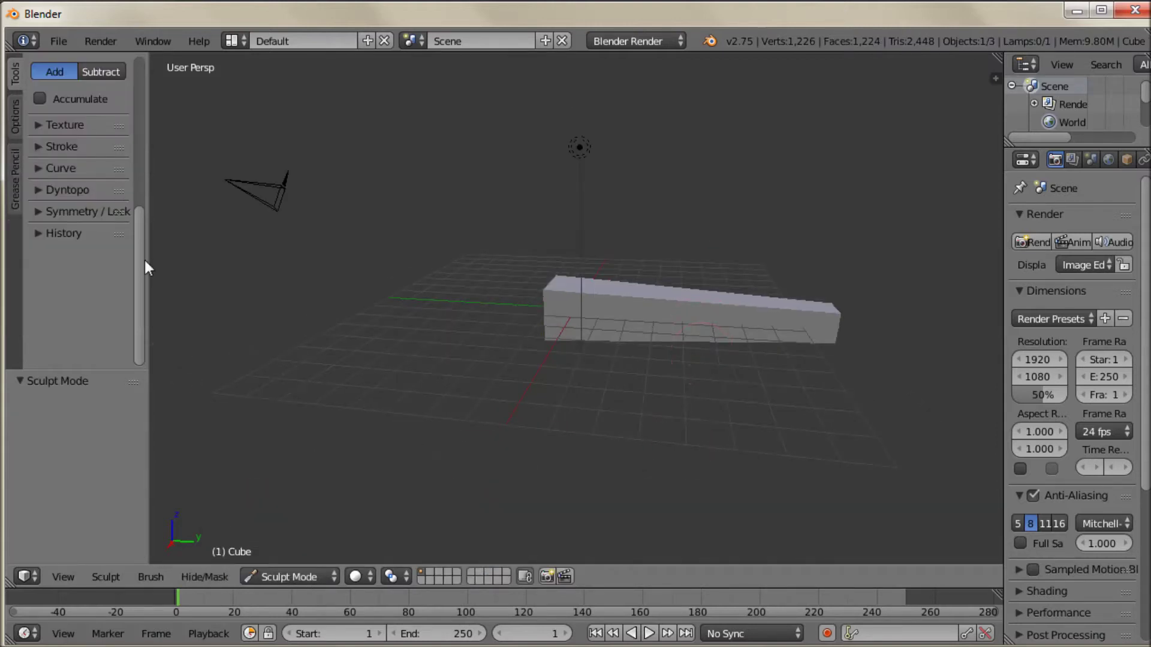
{"action": "left_click_drag", "start_coordinate": [136, 269], "coordinate": [147, 108]}
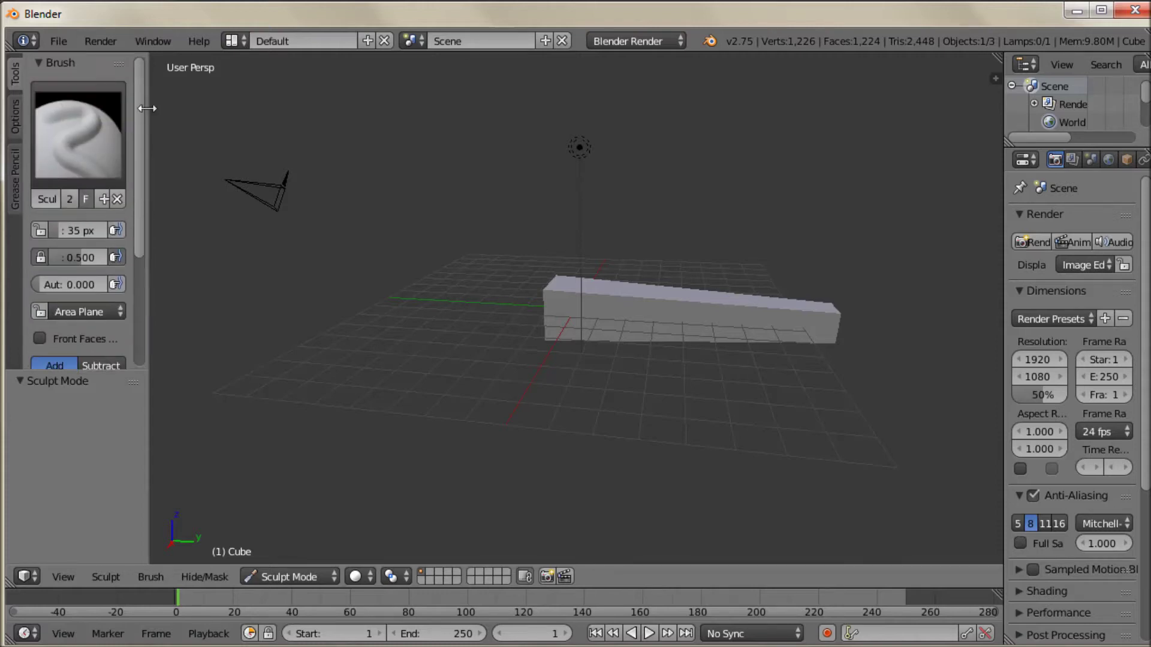
{"action": "left_click", "coordinate": [78, 133]}
{"action": "left_click", "coordinate": [507, 238]}
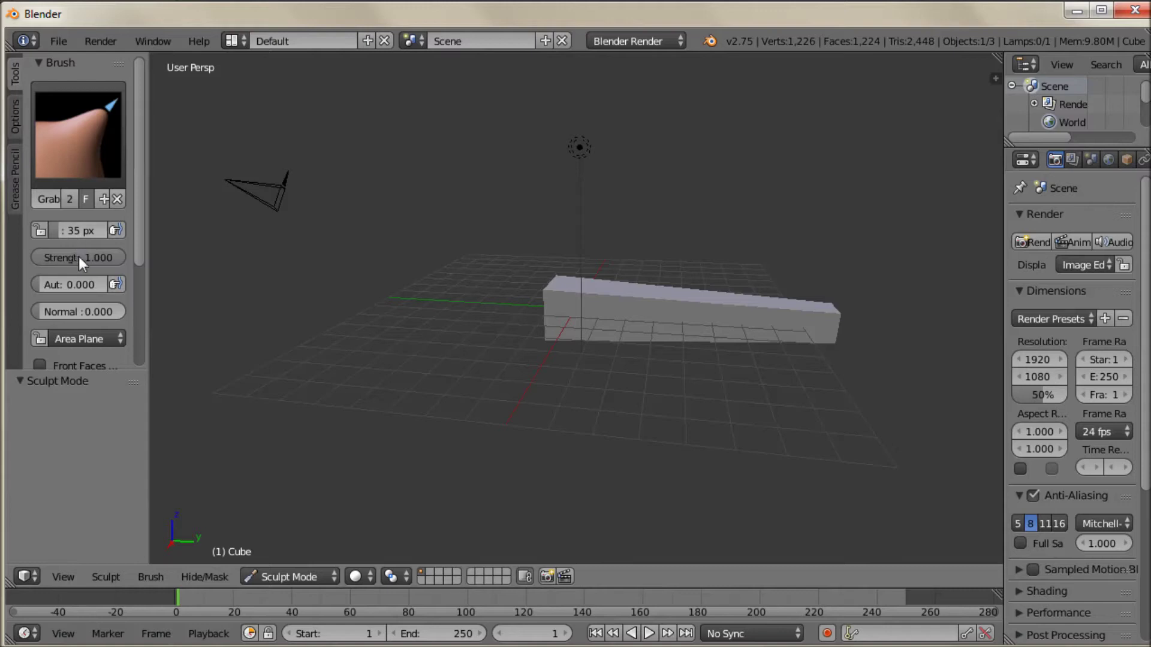
{"action": "left_click_drag", "start_coordinate": [73, 231], "coordinate": [83, 229]}
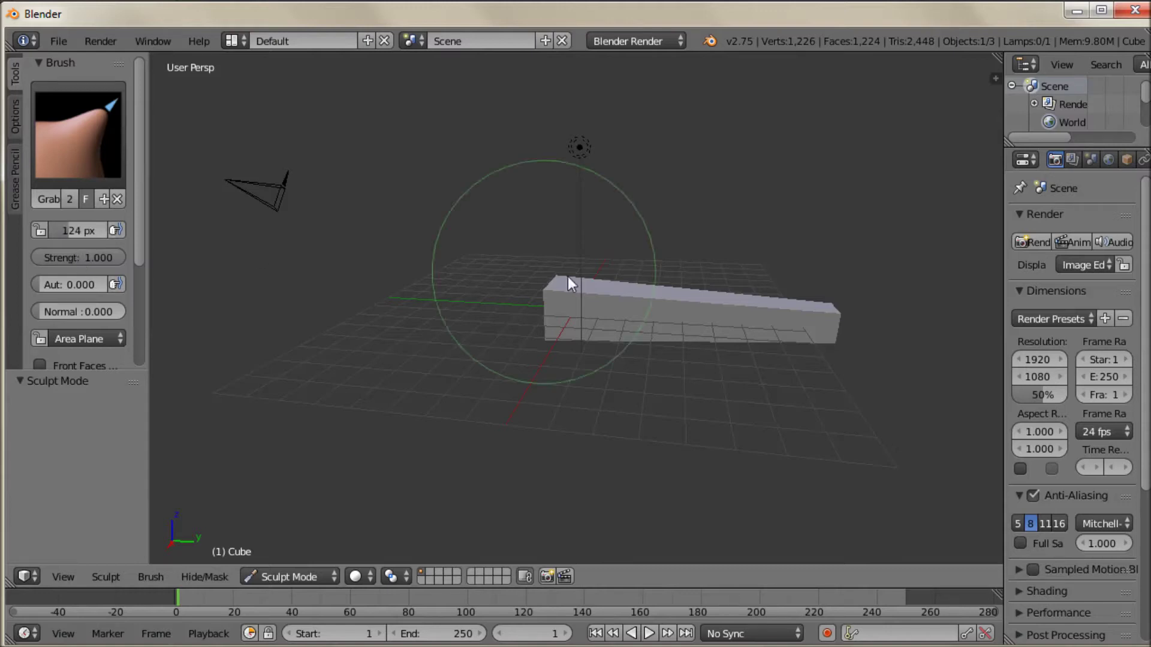
- Grab the bar's middle and ends to bend it into a wavy S-curve
{"action": "left_click_drag", "start_coordinate": [742, 319], "coordinate": [743, 316]}
{"action": "mouse_move", "coordinate": [639, 326]}
{"action": "left_mouse_down"}
{"action": "mouse_move", "coordinate": [639, 312]}
{"action": "mouse_move", "coordinate": [847, 333]}
{"action": "left_mouse_up"}
{"action": "left_click_drag", "start_coordinate": [584, 314], "coordinate": [562, 310]}
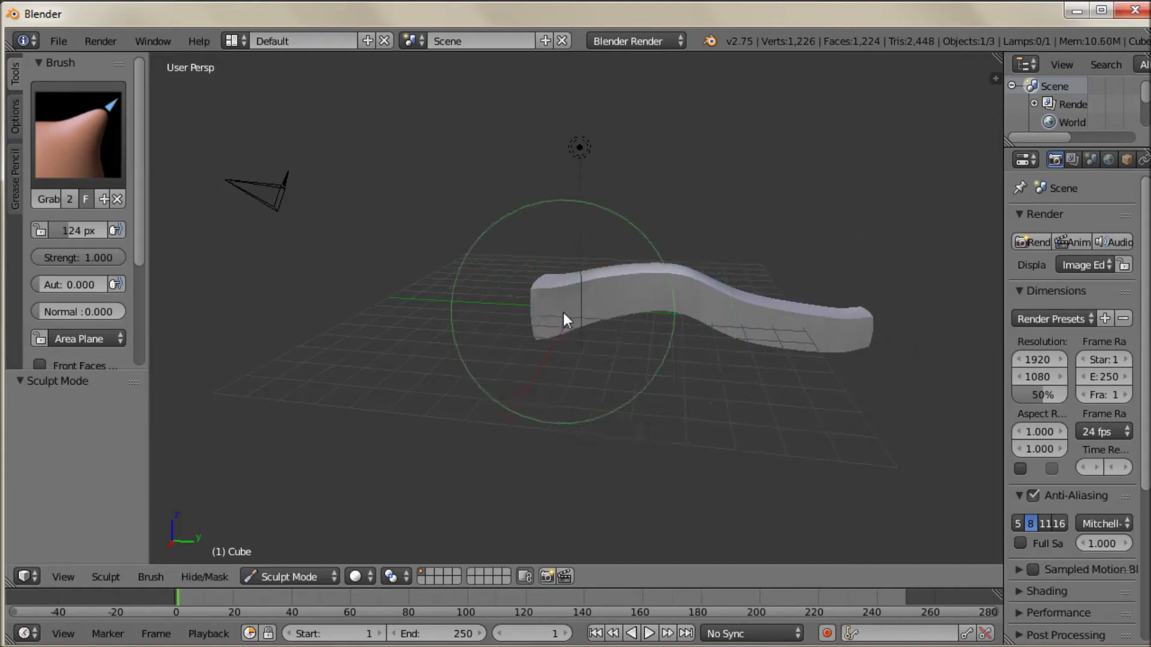
{"action": "left_click_drag", "start_coordinate": [638, 313], "coordinate": [603, 312]}
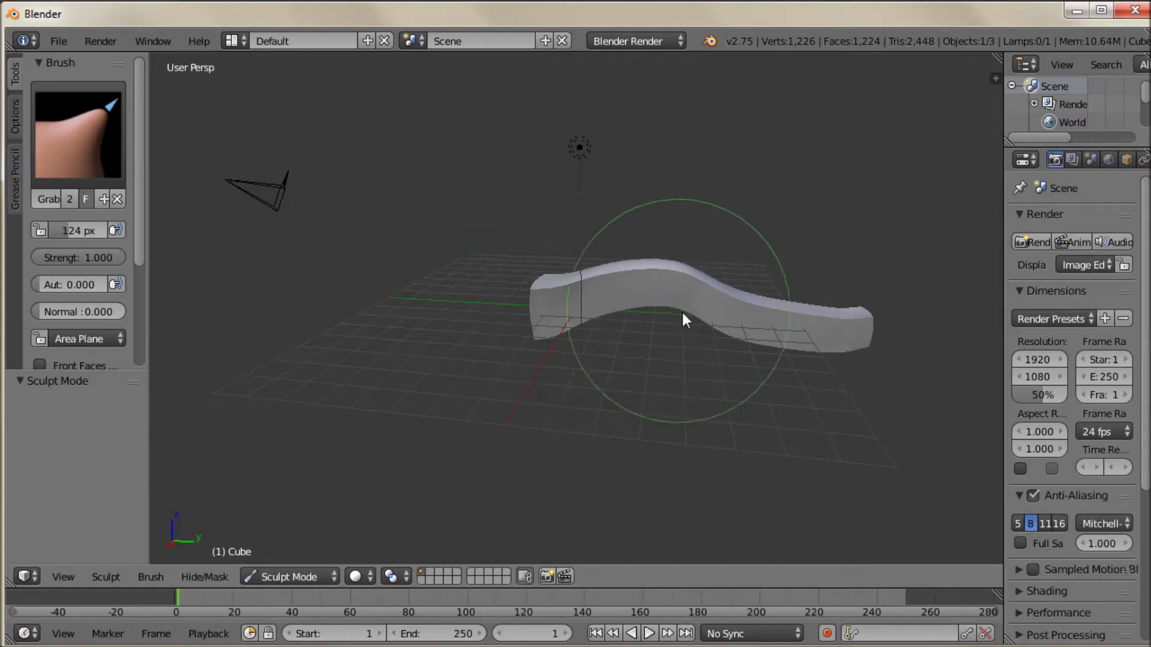
{"action": "mouse_move", "coordinate": [703, 312]}
{"action": "left_mouse_down"}
{"action": "mouse_move", "coordinate": [731, 313]}
{"action": "mouse_move", "coordinate": [684, 298]}
{"action": "left_mouse_up"}
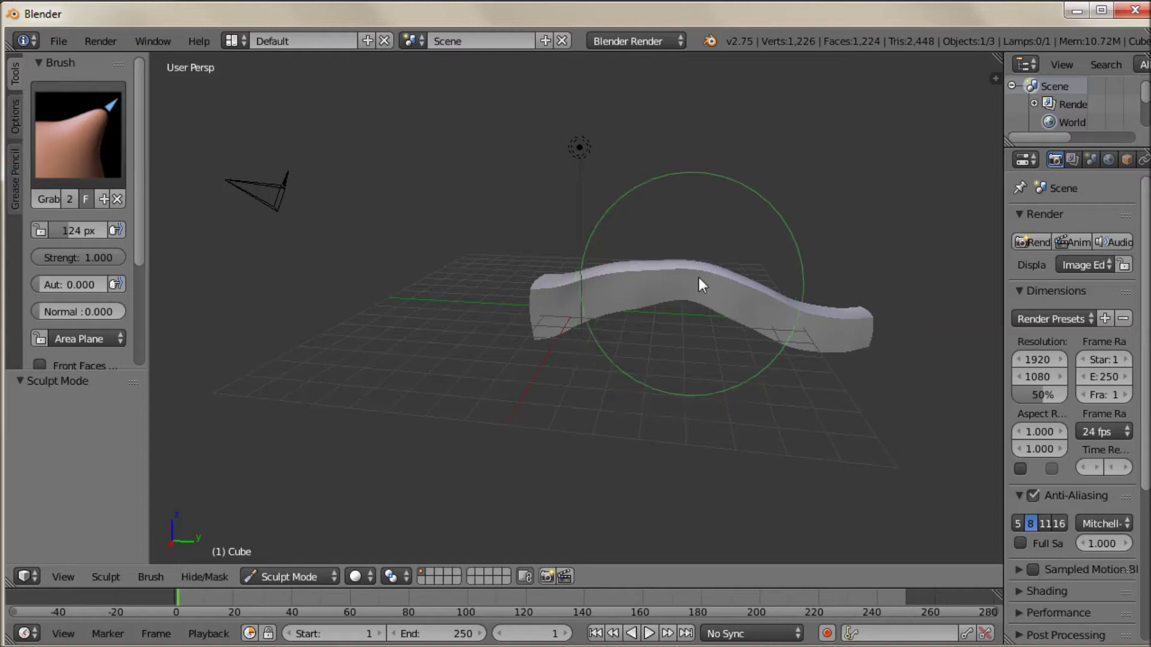
{"action": "mouse_move", "coordinate": [764, 343]}
{"action": "left_mouse_down"}
{"action": "mouse_move", "coordinate": [771, 326]}
{"action": "mouse_move", "coordinate": [855, 352]}
{"action": "left_mouse_up"}
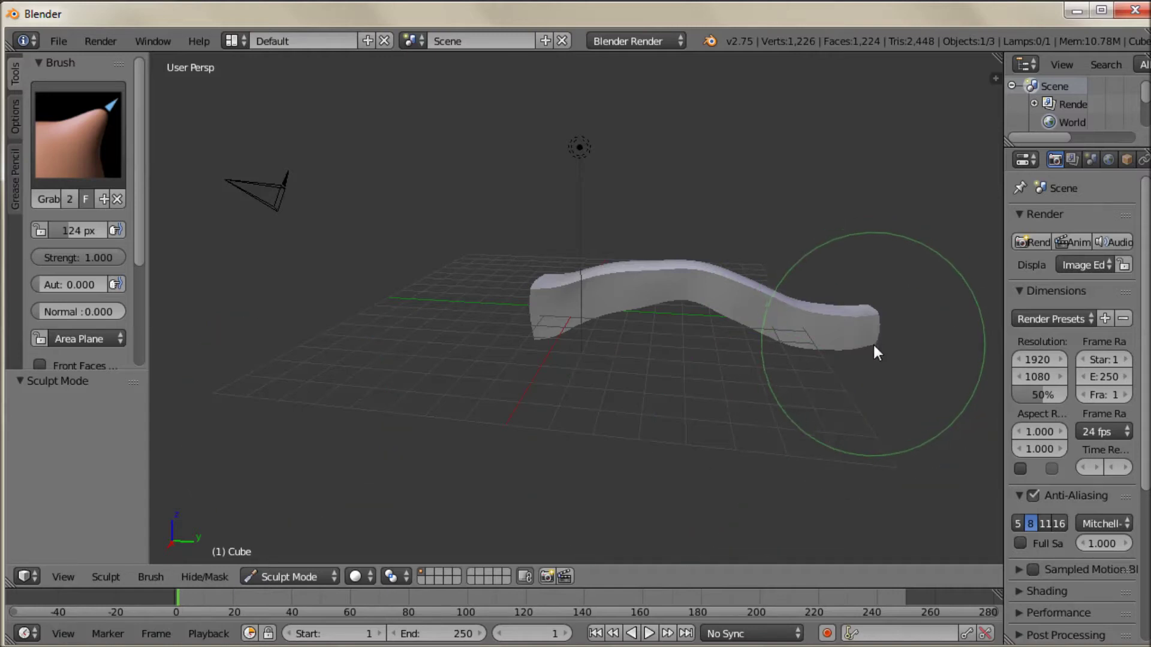
{"action": "mouse_move", "coordinate": [873, 342]}
{"action": "left_mouse_down"}
{"action": "mouse_move", "coordinate": [730, 311]}
{"action": "mouse_move", "coordinate": [594, 321]}
{"action": "left_mouse_up"}
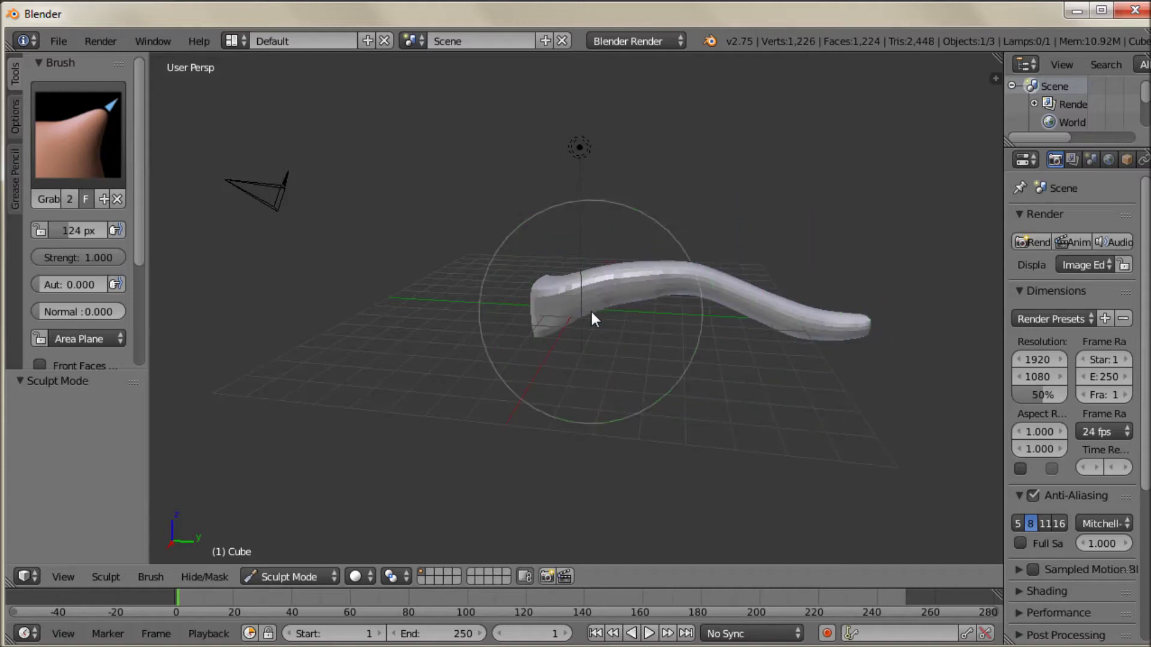
- Round the tube's left end and pull its tip further right with the Grab brush
{"action": "middle_click_drag", "start_coordinate": [709, 393], "coordinate": [667, 393]}
{"action": "mouse_move", "coordinate": [536, 329]}
{"action": "left_mouse_down"}
{"action": "mouse_move", "coordinate": [539, 319]}
{"action": "mouse_move", "coordinate": [546, 336]}
{"action": "left_mouse_up"}
{"action": "middle_click_drag", "start_coordinate": [683, 398], "coordinate": [743, 401]}
{"action": "scroll", "coordinate": [852, 385], "scroll_direction": "up", "scroll_amount": 2}
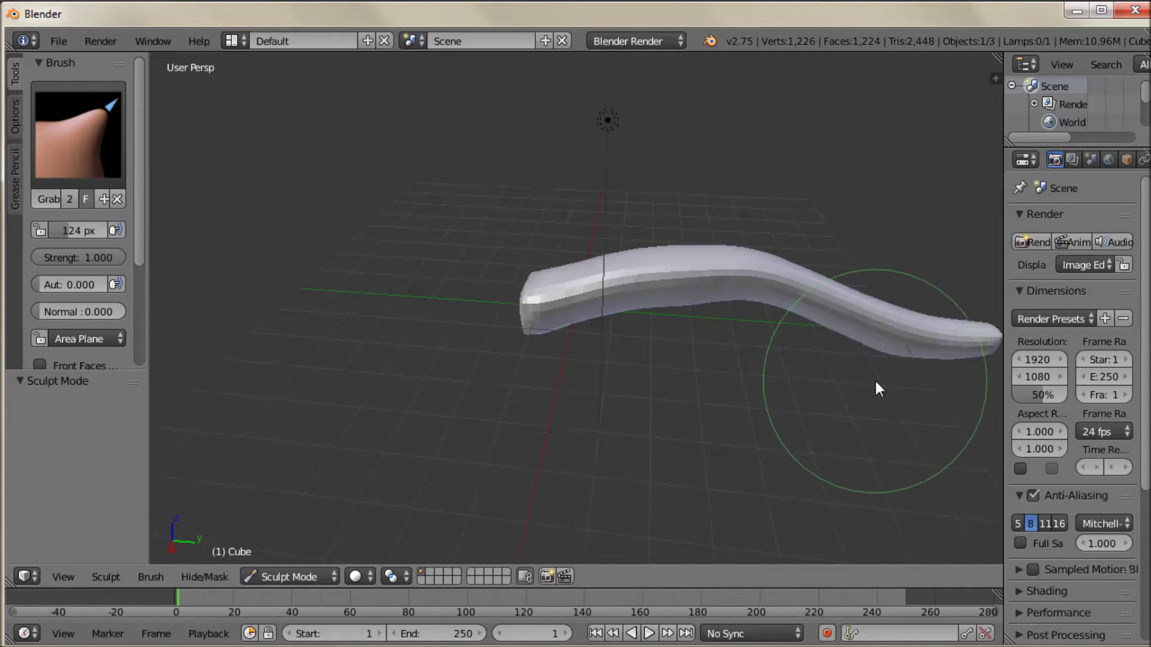
{"action": "scroll", "coordinate": [875, 384], "scroll_direction": "down", "scroll_amount": 2}
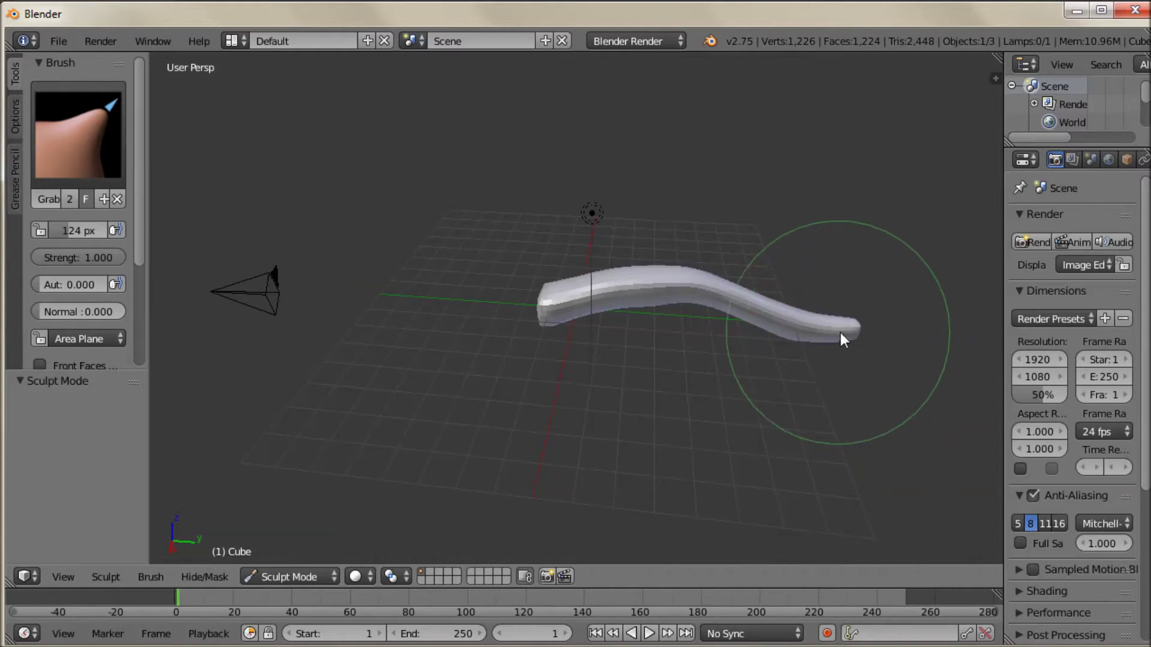
{"action": "left_click_drag", "start_coordinate": [850, 334], "coordinate": [862, 335]}
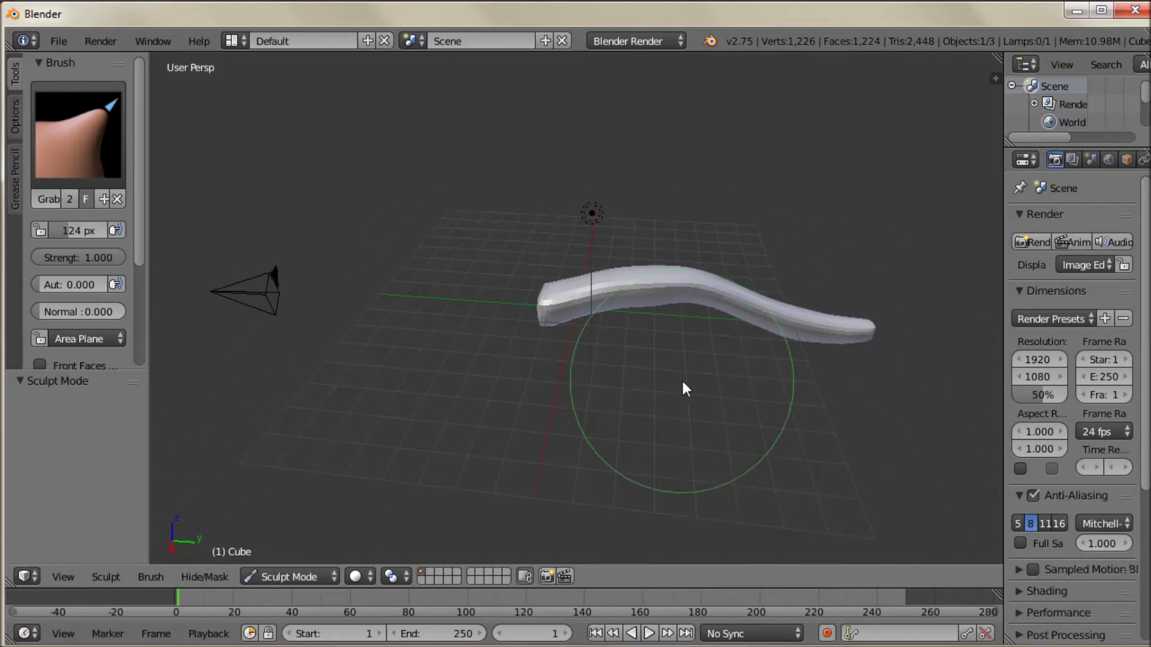
{"action": "mouse_move", "coordinate": [681, 382]}
{"action": "middle_mouse_down"}
{"action": "mouse_move", "coordinate": [684, 355]}
{"action": "mouse_move", "coordinate": [673, 366]}
{"action": "middle_mouse_up"}
- Scroll the Tools shelf down and expand the Dyntopo settings
{"action": "scroll", "coordinate": [674, 366], "scroll_direction": "up", "scroll_amount": 1}
{"action": "scroll", "coordinate": [659, 366], "scroll_direction": "up", "scroll_amount": 4}
{"action": "scroll", "coordinate": [629, 375], "scroll_direction": "down", "scroll_amount": 2}
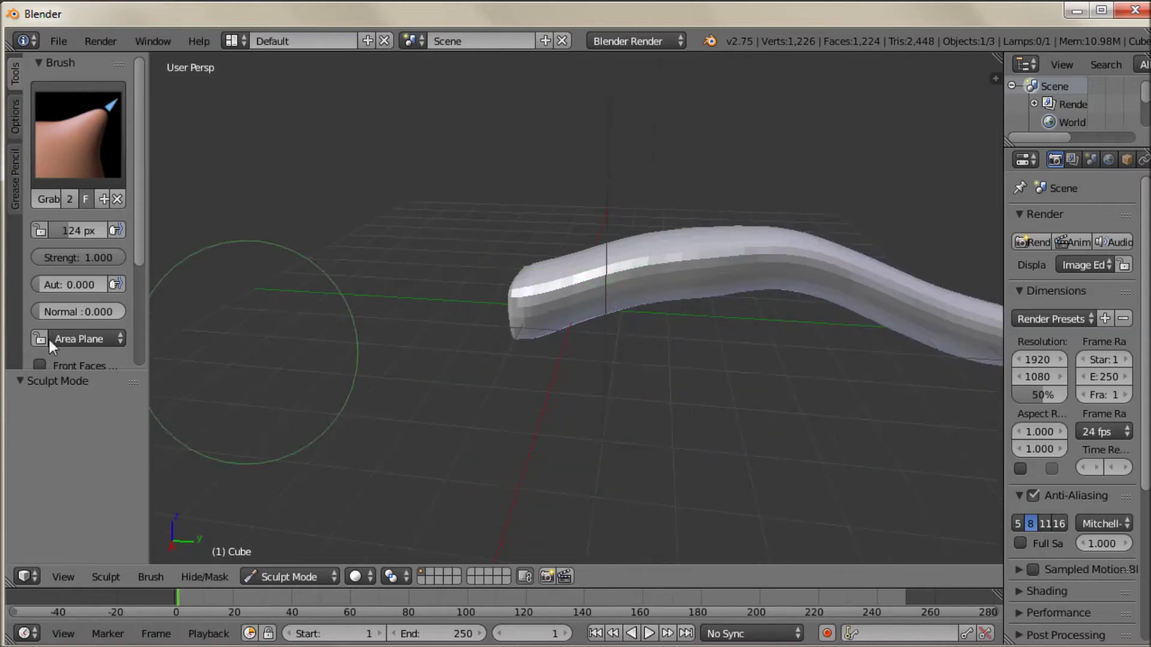
{"action": "mouse_move", "coordinate": [138, 253]}
{"action": "left_mouse_down"}
{"action": "mouse_move", "coordinate": [145, 366]}
{"action": "mouse_move", "coordinate": [182, 365]}
{"action": "left_mouse_up"}
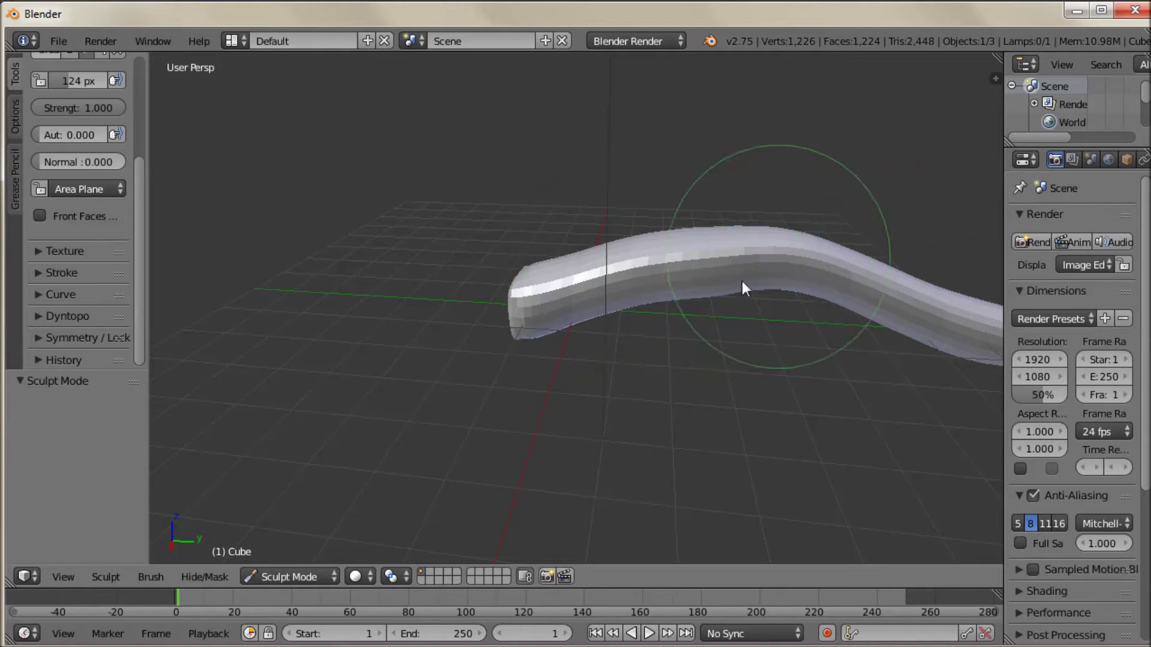
{"action": "left_click", "coordinate": [39, 317]}
- Enable Dyntopo at 12.00 px detail and switch to the Snake Hook brush
{"action": "left_click", "coordinate": [88, 344]}
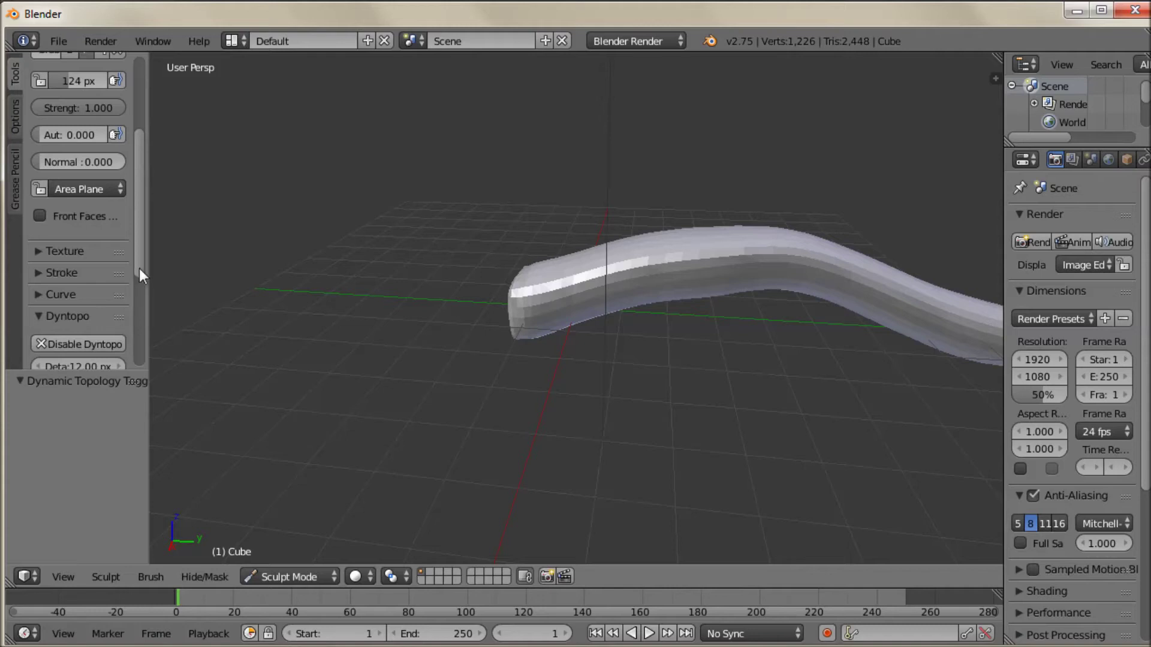
{"action": "left_click_drag", "start_coordinate": [139, 268], "coordinate": [138, 311]}
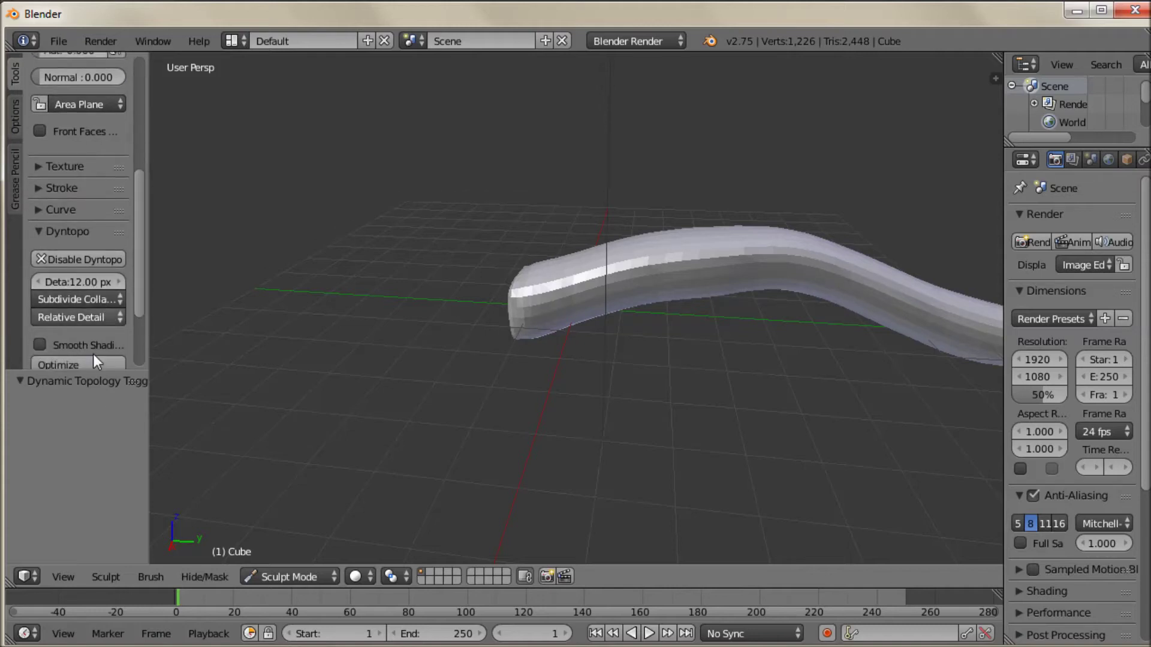
{"action": "left_click_drag", "start_coordinate": [139, 293], "coordinate": [139, 165]}
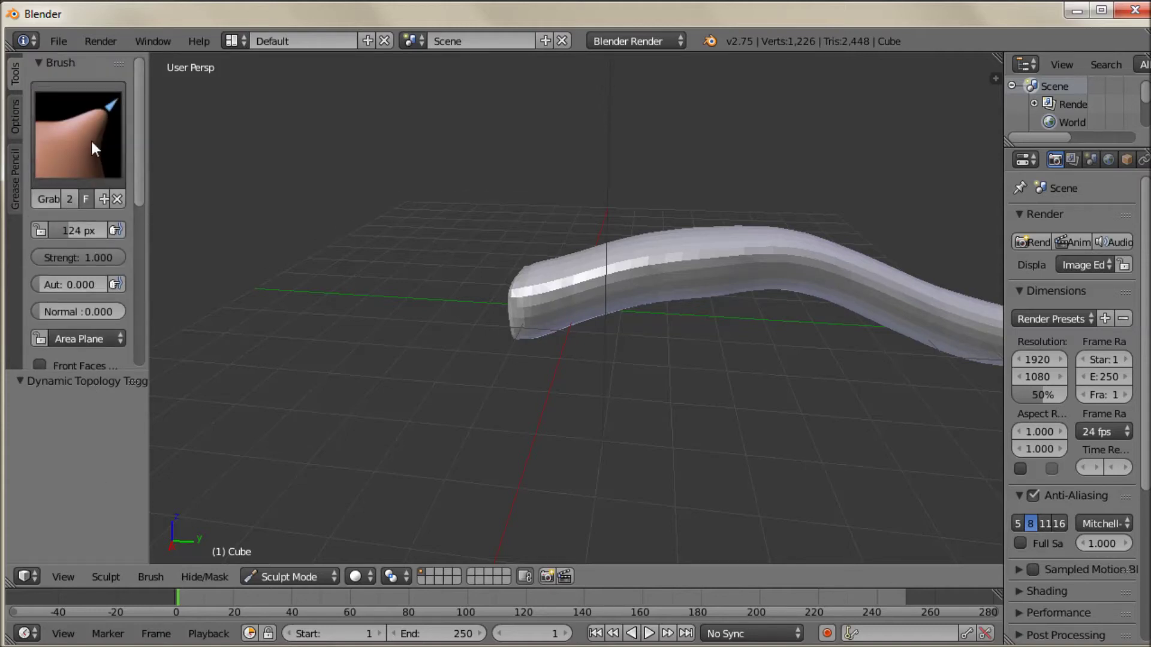
{"action": "left_click", "coordinate": [69, 141]}
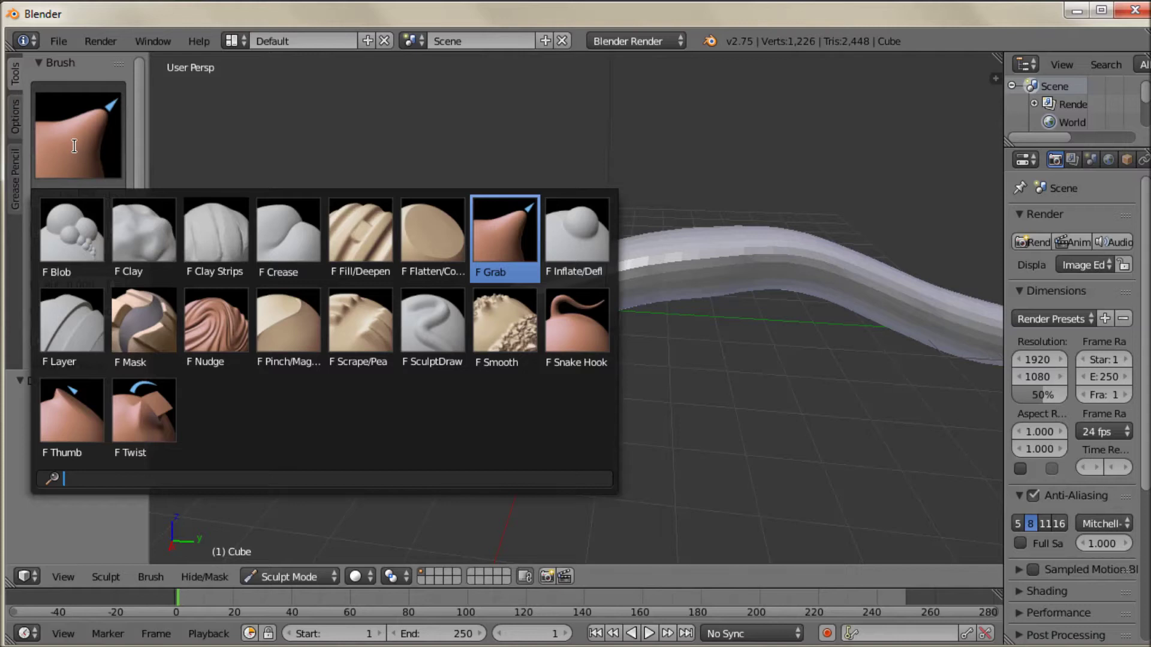
{"action": "left_click", "coordinate": [554, 318]}
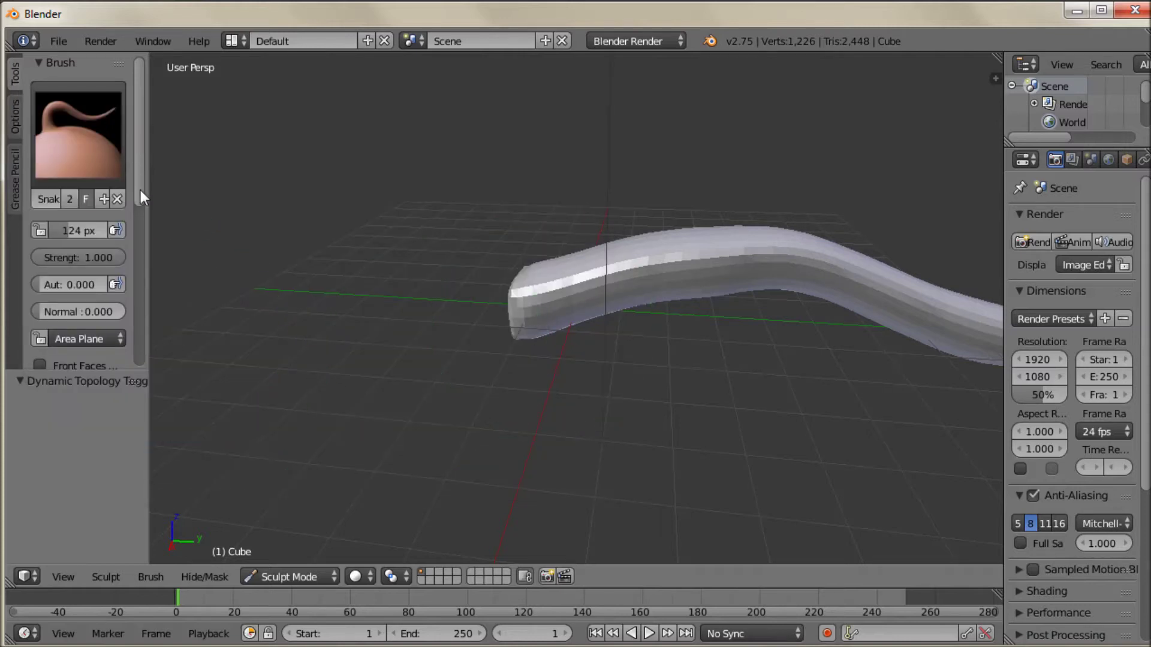
{"action": "left_click_drag", "start_coordinate": [140, 189], "coordinate": [142, 308]}
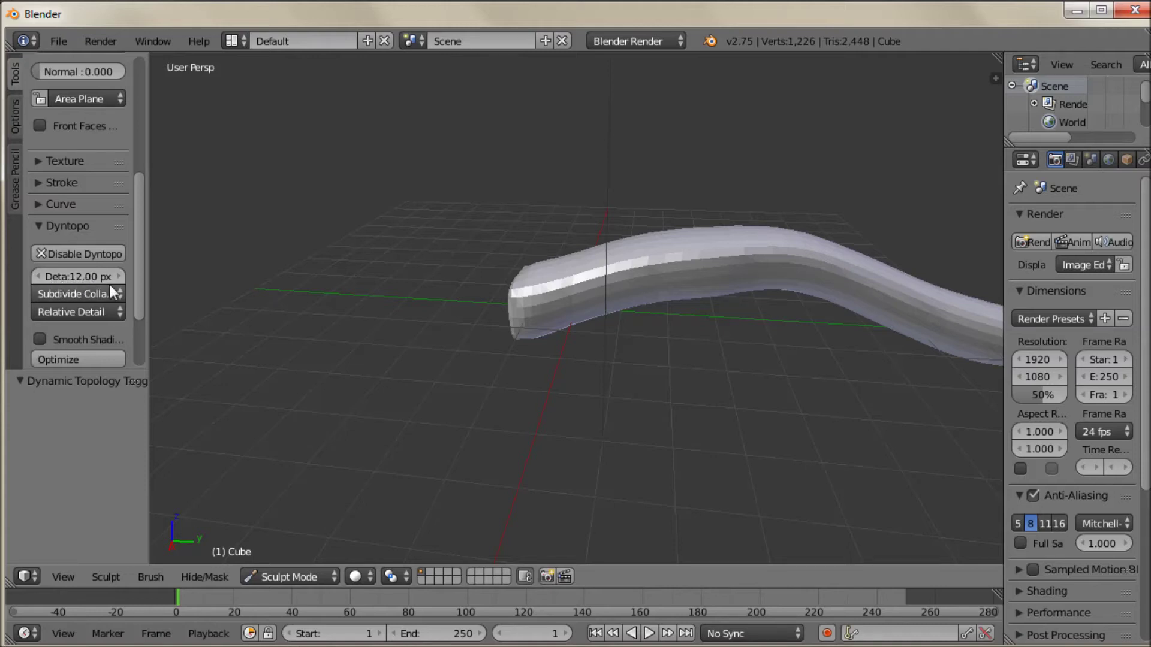
- Set Dyntopo Detail Size to 2.20 px and brush Radius to 55 px
{"action": "left_click_drag", "start_coordinate": [83, 276], "coordinate": [77, 277]}
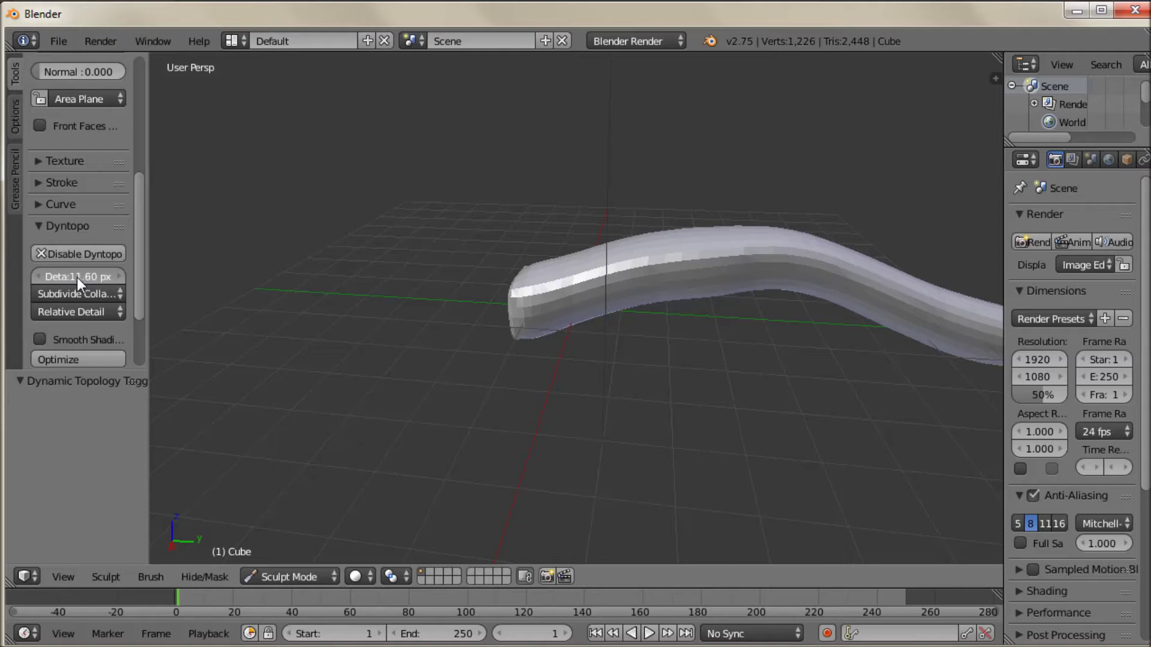
{"action": "left_click_drag", "start_coordinate": [150, 279], "coordinate": [119, 279]}
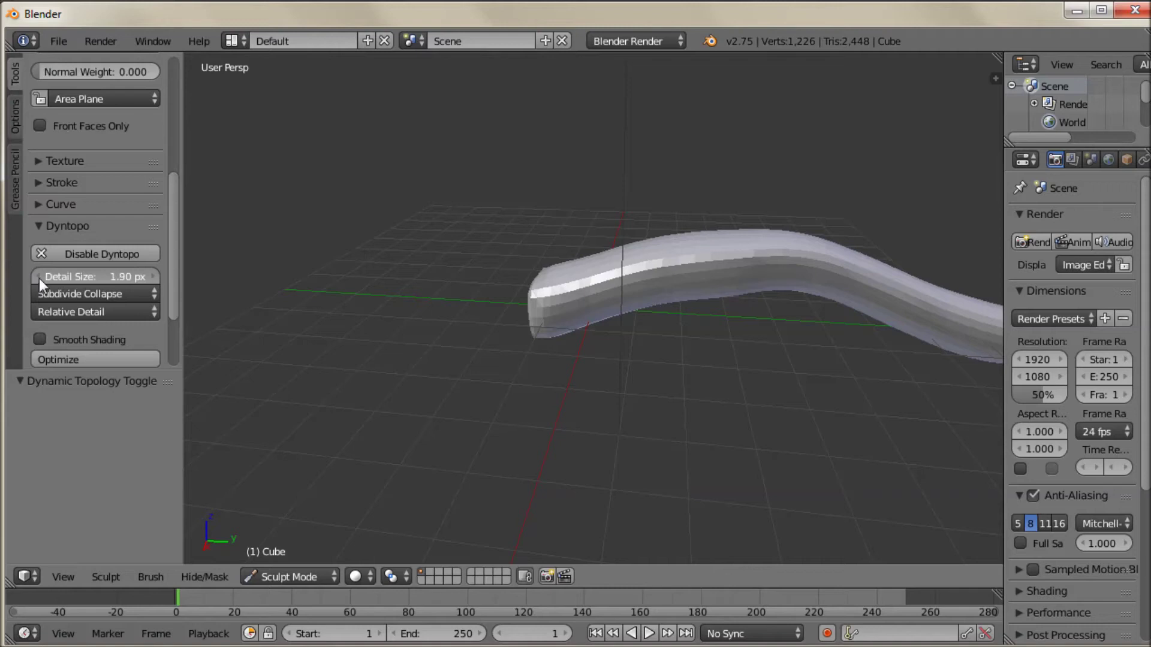
{"action": "left_click_drag", "start_coordinate": [39, 278], "coordinate": [131, 276]}
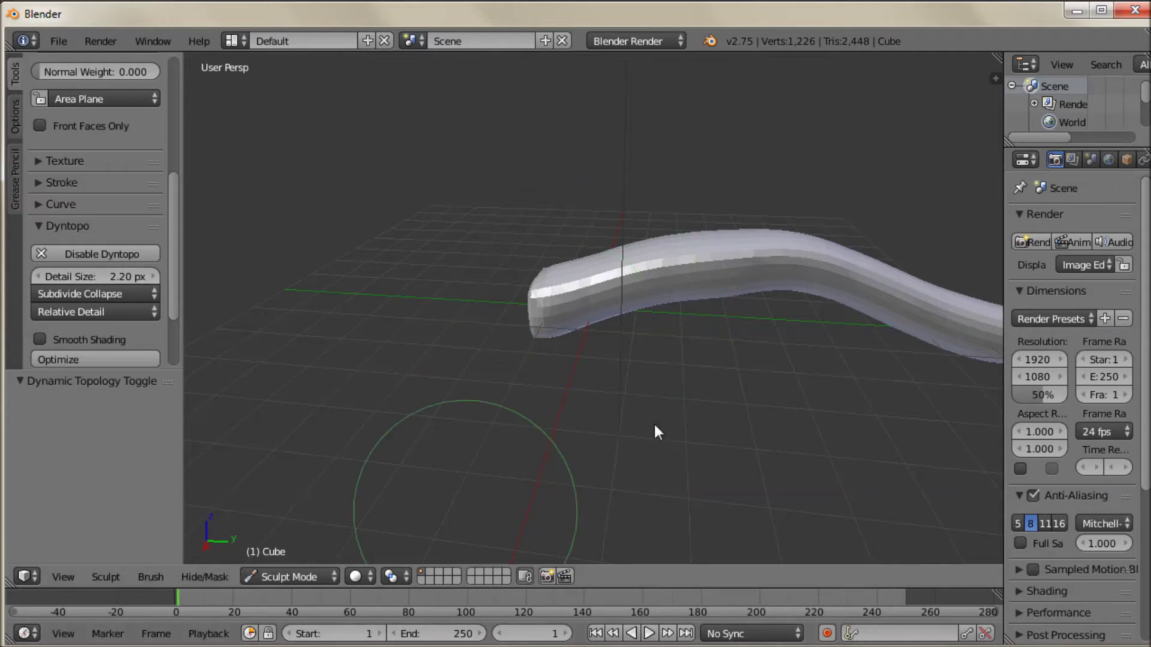
{"action": "left_click_drag", "start_coordinate": [179, 228], "coordinate": [174, 133]}
{"action": "left_click_drag", "start_coordinate": [66, 173], "coordinate": [55, 176]}
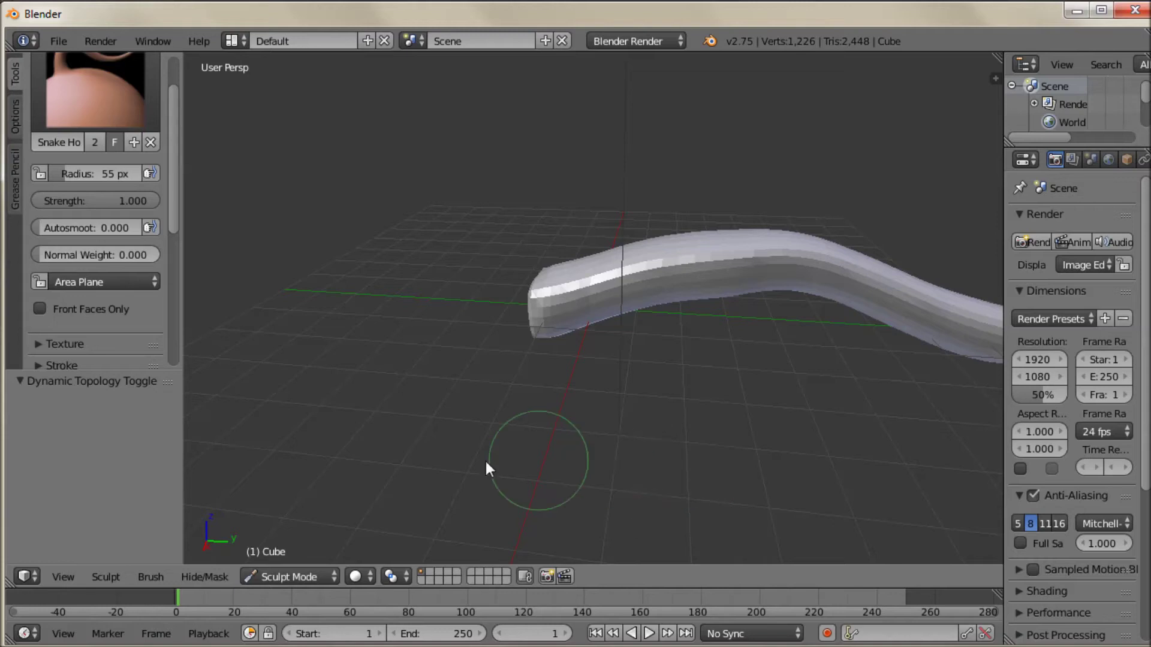
- Snake Hook the tube's tip out into a hooked, snake-like head
{"action": "middle_click_drag", "start_coordinate": [784, 424], "coordinate": [512, 406]}
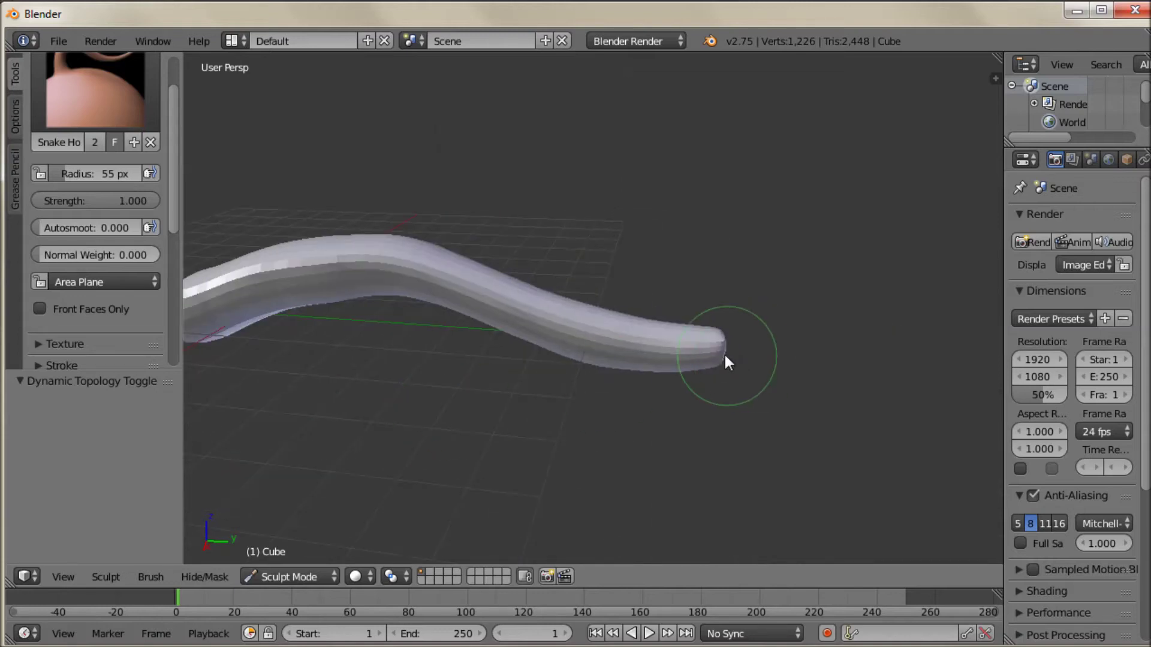
{"action": "mouse_move", "coordinate": [719, 351]}
{"action": "left_mouse_down"}
{"action": "mouse_move", "coordinate": [911, 310]}
{"action": "mouse_move", "coordinate": [937, 330]}
{"action": "left_mouse_up"}
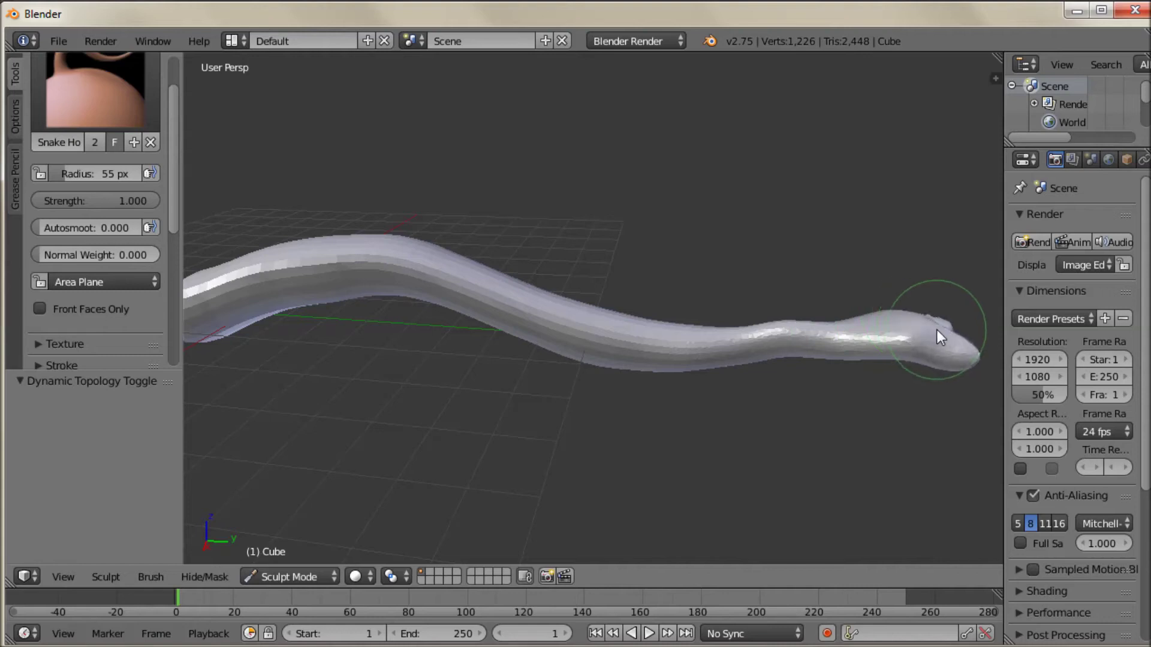
{"action": "middle_click_drag", "start_coordinate": [756, 463], "coordinate": [778, 563]}
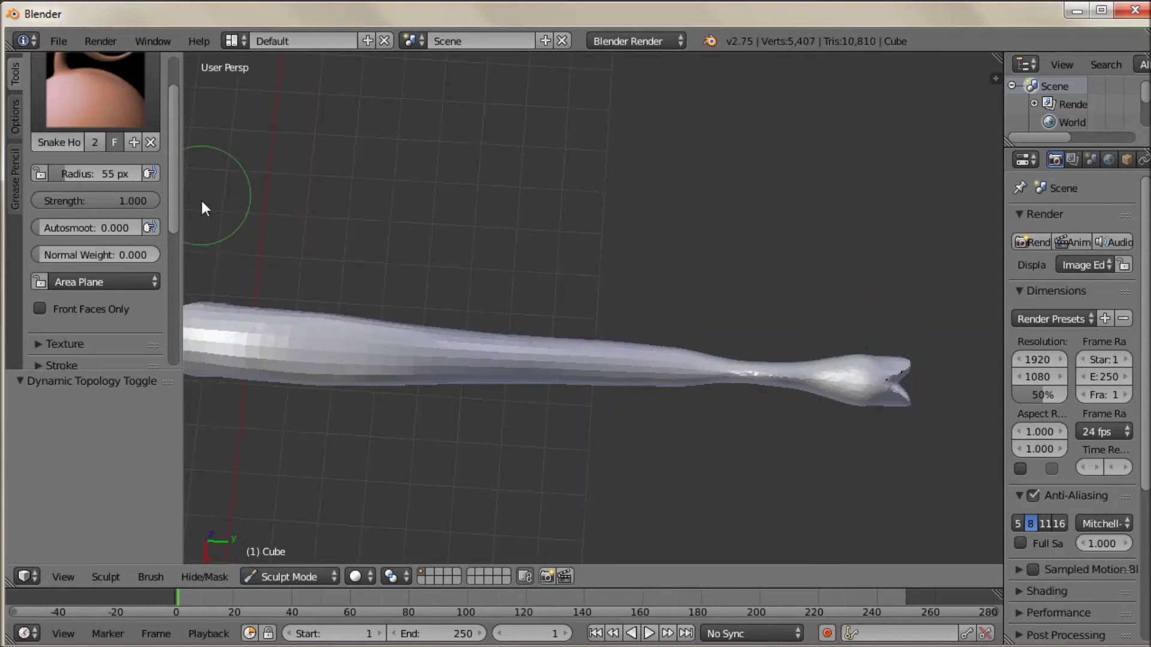
- Undo the hooked head and expand the Symmetry/Lock settings
{"action": "key", "text": "ctrl+z"}
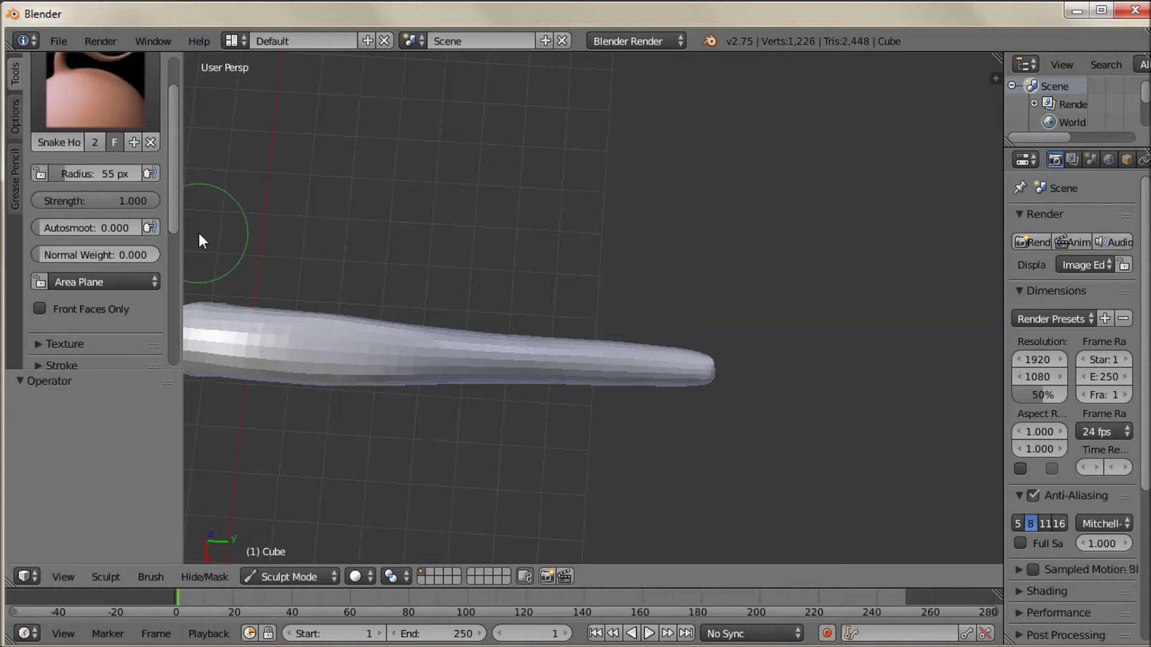
{"action": "scroll", "coordinate": [172, 237], "scroll_direction": "down", "scroll_amount": 1}
{"action": "left_click_drag", "start_coordinate": [173, 239], "coordinate": [172, 357]}
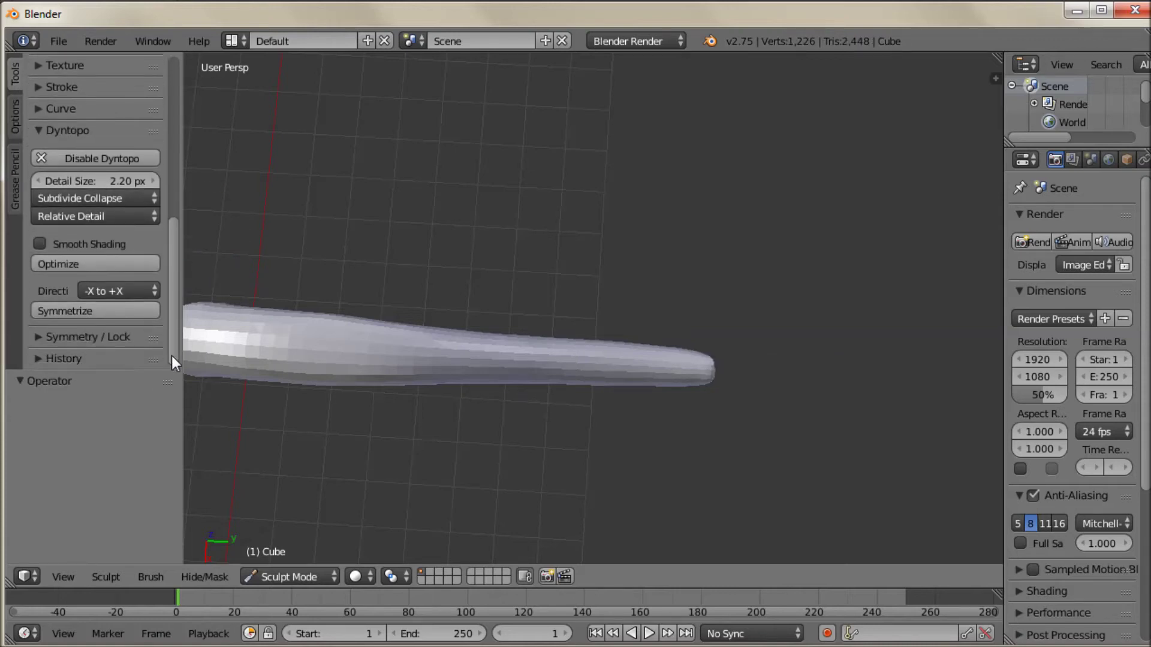
{"action": "left_click", "coordinate": [38, 337]}
{"action": "scroll", "coordinate": [168, 318], "scroll_direction": "down", "scroll_amount": 5}
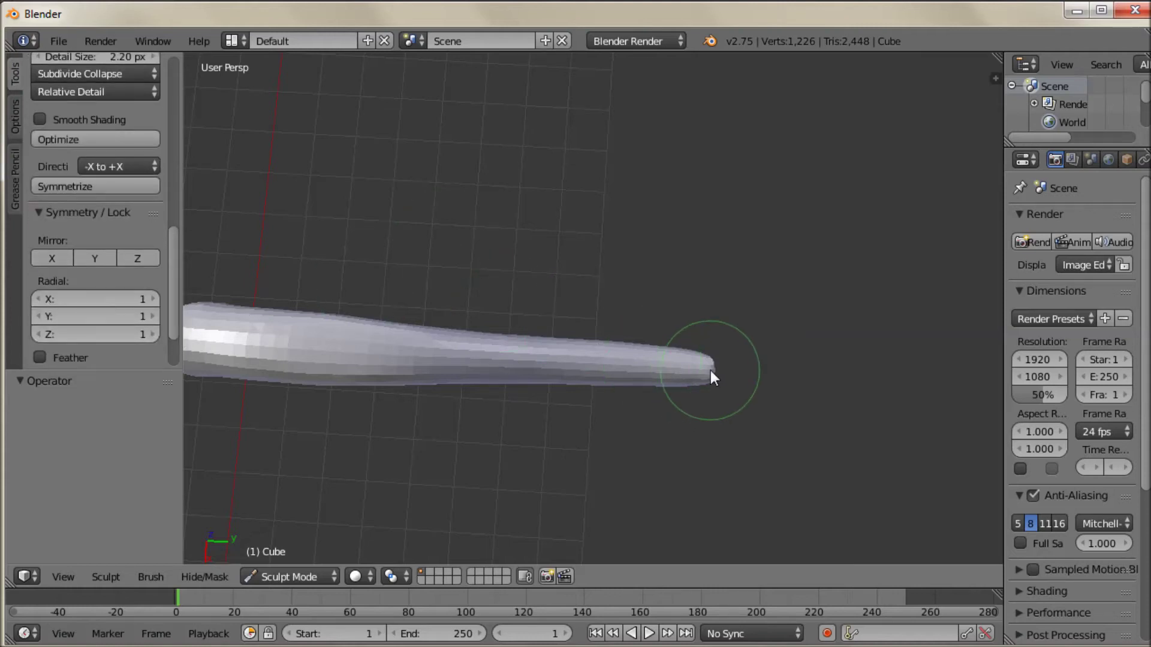
- Snake Hook the tip upward and pull new branches up and to the right
{"action": "left_click_drag", "start_coordinate": [711, 373], "coordinate": [868, 359]}
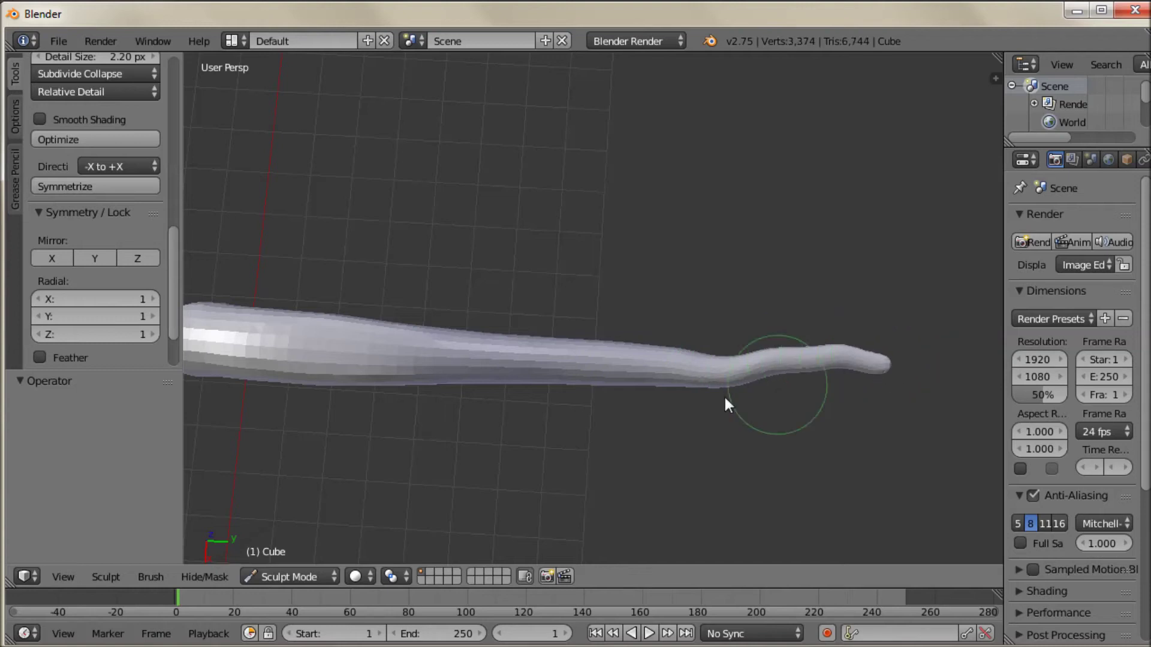
{"action": "scroll", "coordinate": [699, 385], "scroll_direction": "up", "scroll_amount": 3}
{"action": "middle_click_drag", "start_coordinate": [721, 483], "coordinate": [785, 350]}
{"action": "mouse_move", "coordinate": [781, 351]}
{"action": "left_mouse_down"}
{"action": "mouse_move", "coordinate": [847, 265]}
{"action": "mouse_move", "coordinate": [922, 219]}
{"action": "mouse_move", "coordinate": [992, 128]}
{"action": "left_mouse_up"}
{"action": "middle_click_drag", "start_coordinate": [763, 479], "coordinate": [847, 380]}
{"action": "mouse_move", "coordinate": [709, 353]}
{"action": "left_mouse_down"}
{"action": "mouse_move", "coordinate": [726, 365]}
{"action": "mouse_move", "coordinate": [985, 332]}
{"action": "left_mouse_up"}
- Pull a forked twig up-left from a branch tip, then inspect the whole branch
{"action": "scroll", "coordinate": [919, 362], "scroll_direction": "down", "scroll_amount": 4}
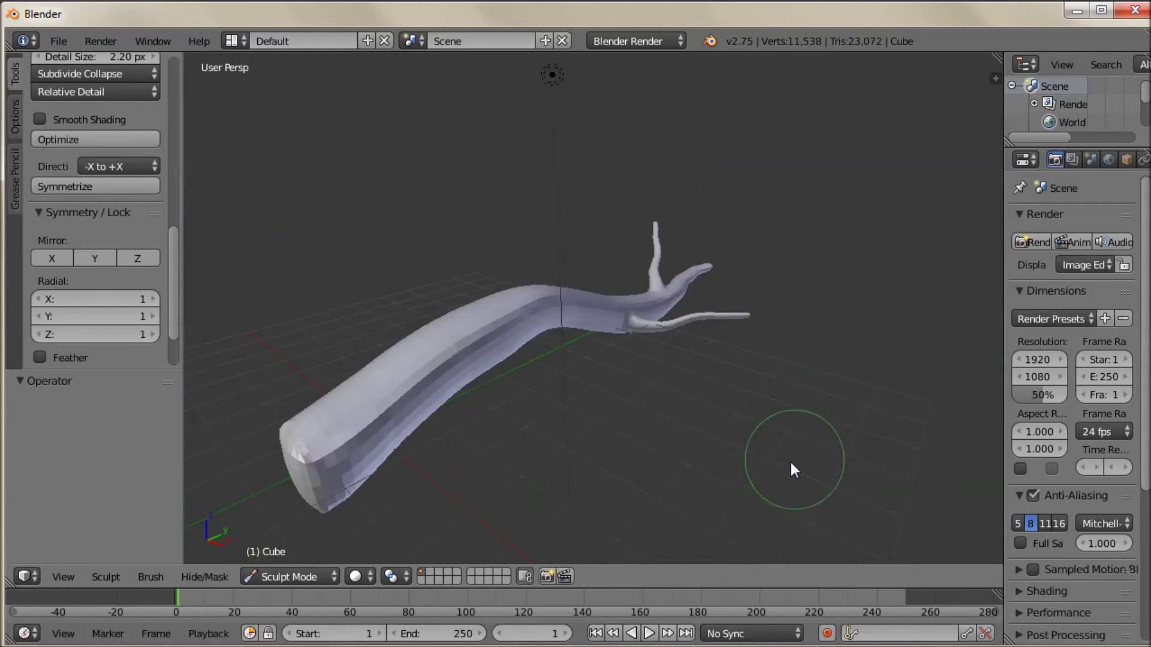
{"action": "mouse_move", "coordinate": [790, 459]}
{"action": "middle_mouse_down"}
{"action": "mouse_move", "coordinate": [697, 437]}
{"action": "mouse_move", "coordinate": [689, 452]}
{"action": "middle_mouse_up"}
{"action": "scroll", "coordinate": [683, 449], "scroll_direction": "up", "scroll_amount": 3}
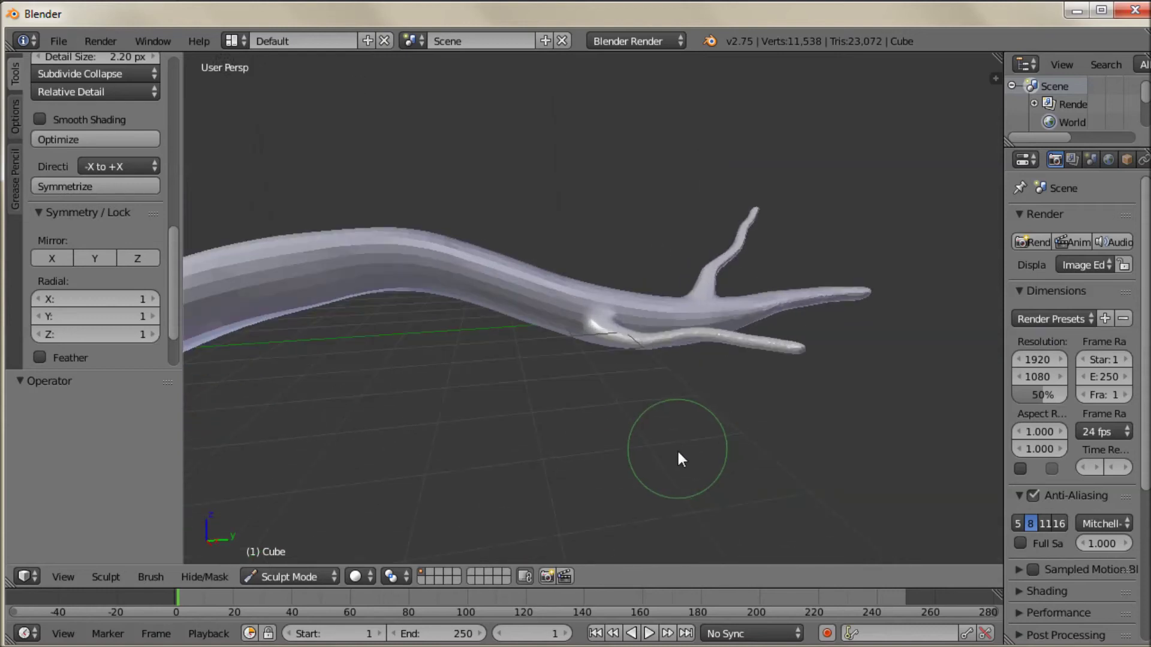
{"action": "scroll", "coordinate": [681, 473], "scroll_direction": "up", "scroll_amount": 5}
{"action": "scroll", "coordinate": [743, 330], "scroll_direction": "up", "scroll_amount": 4}
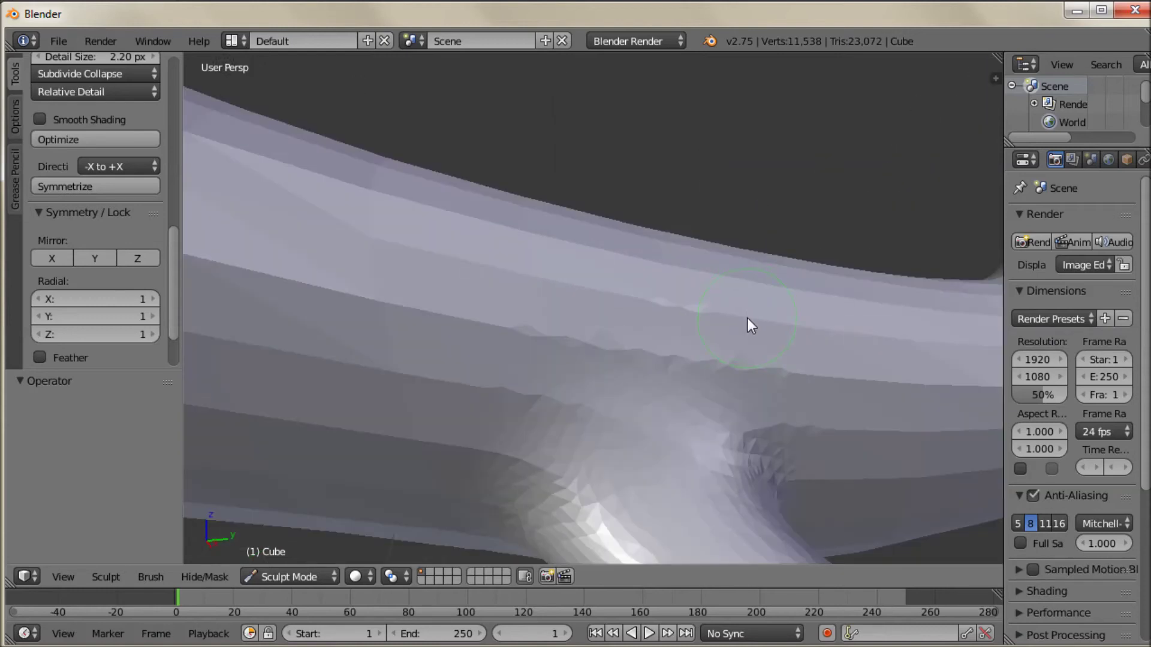
{"action": "middle_click_drag", "start_coordinate": [795, 264], "coordinate": [468, 583], "text": "shift"}
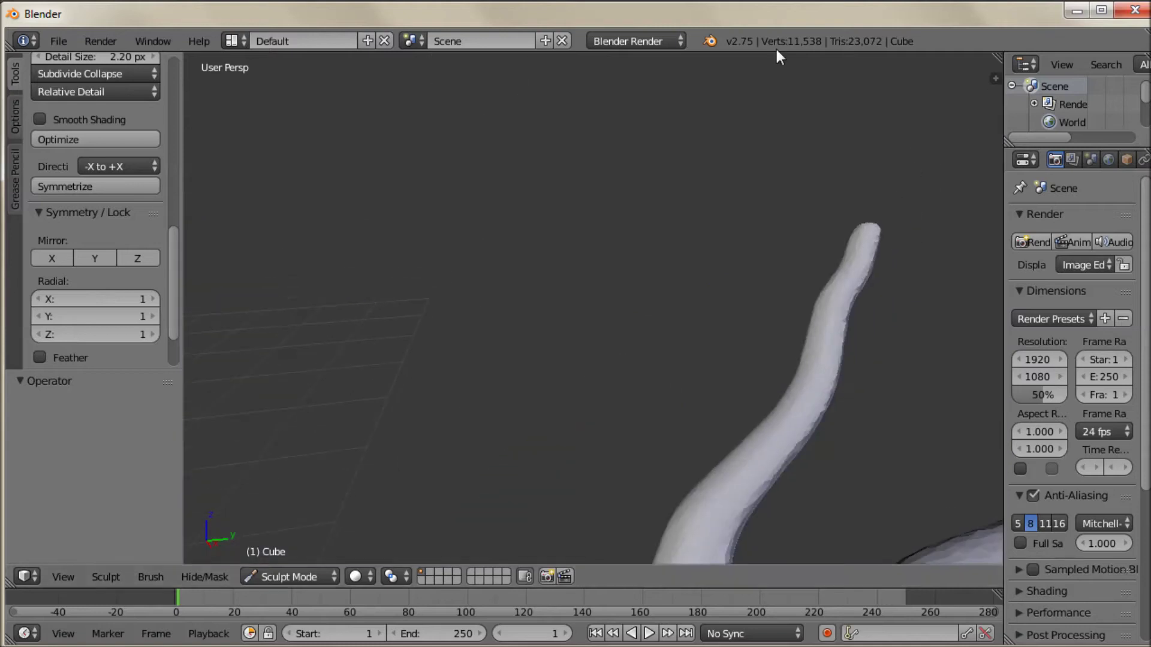
{"action": "middle_click_drag", "start_coordinate": [800, 344], "coordinate": [846, 314]}
{"action": "mouse_move", "coordinate": [866, 308]}
{"action": "left_mouse_down"}
{"action": "mouse_move", "coordinate": [844, 311]}
{"action": "mouse_move", "coordinate": [796, 251]}
{"action": "mouse_move", "coordinate": [732, 206]}
{"action": "mouse_move", "coordinate": [667, 107]}
{"action": "left_mouse_up"}
{"action": "scroll", "coordinate": [638, 276], "scroll_direction": "down", "scroll_amount": 6}
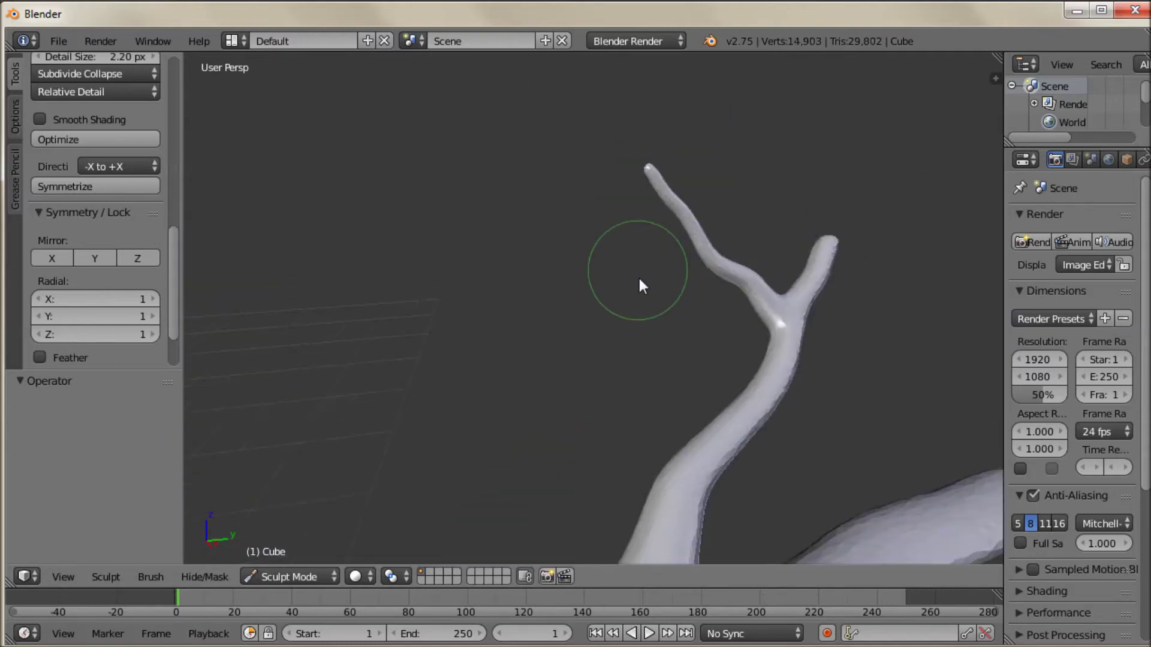
{"action": "middle_click_drag", "start_coordinate": [668, 376], "coordinate": [600, 438]}
{"action": "middle_click_drag", "start_coordinate": [457, 451], "coordinate": [455, 450]}
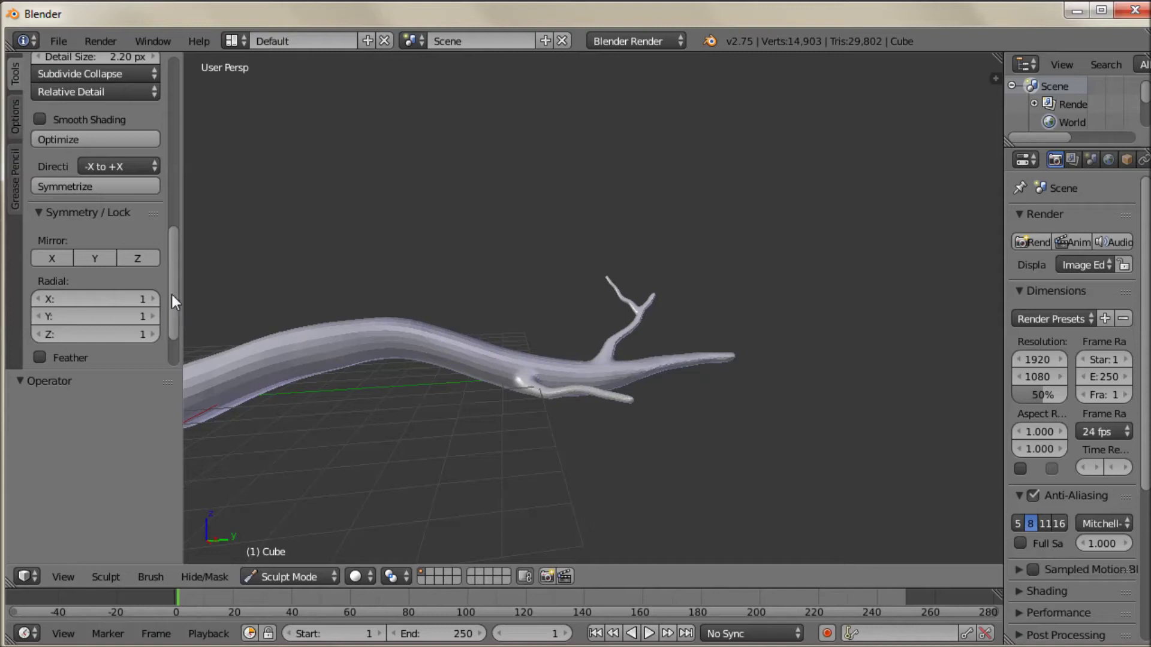
{"action": "mouse_move", "coordinate": [171, 299]}
{"action": "left_mouse_down"}
{"action": "mouse_move", "coordinate": [171, 316]}
{"action": "mouse_move", "coordinate": [163, 120]}
{"action": "left_mouse_up"}
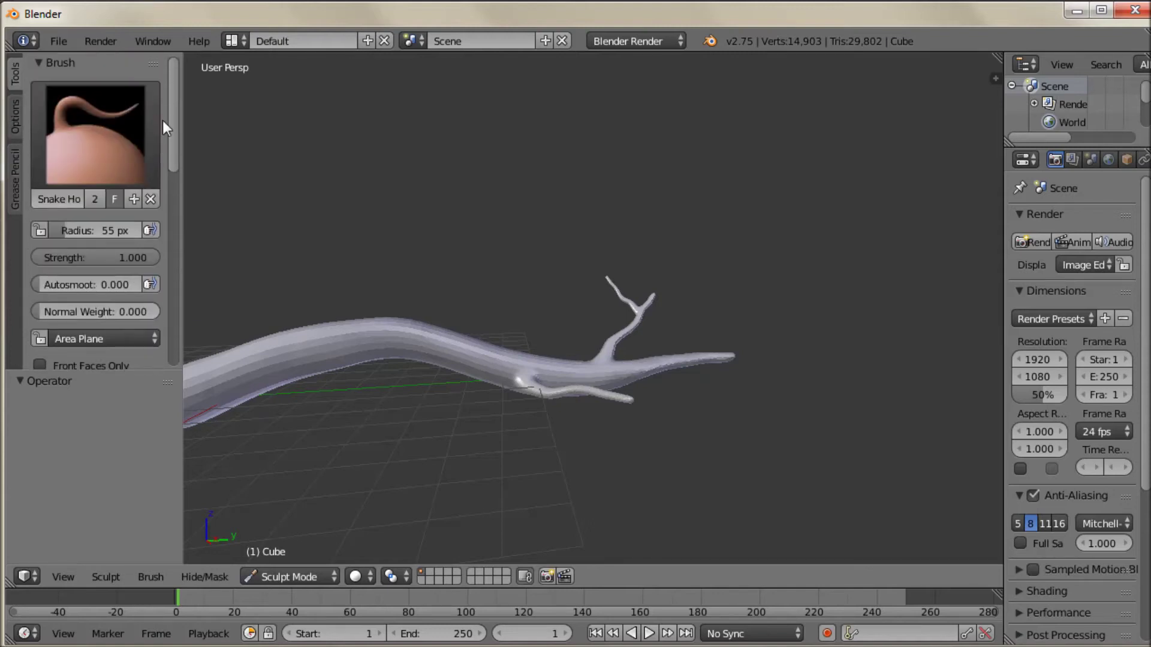
- Switch to the Blob brush and raise lumpy bumps along the branch
{"action": "left_click", "coordinate": [99, 154]}
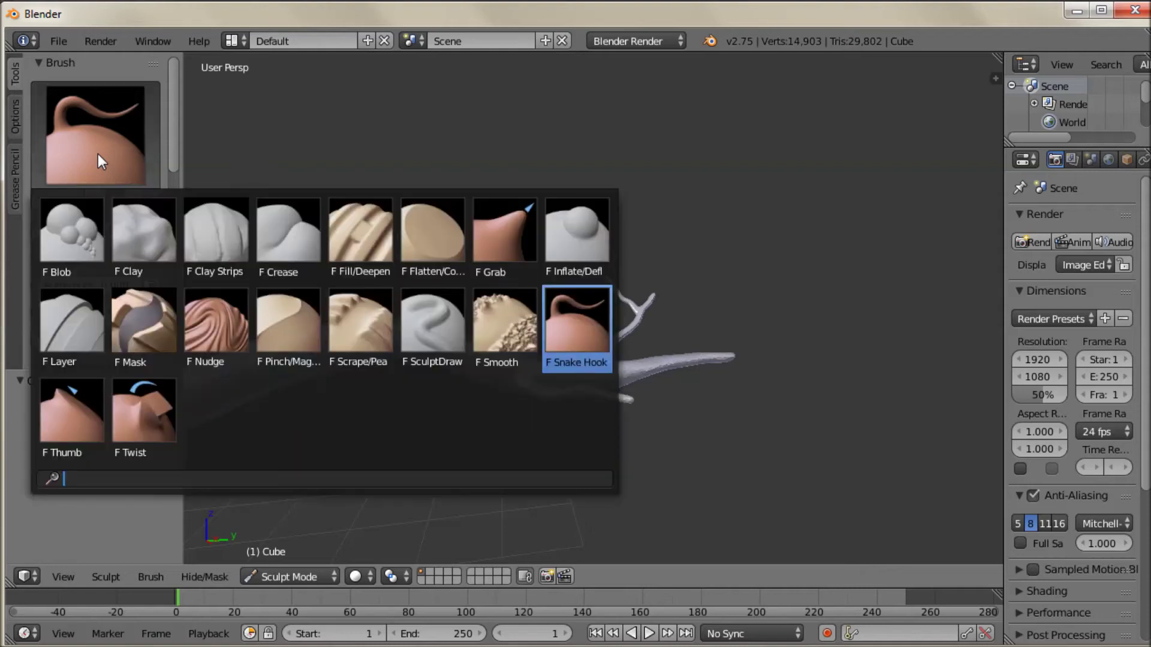
{"action": "left_click", "coordinate": [75, 245]}
{"action": "scroll", "coordinate": [321, 387], "scroll_direction": "up", "scroll_amount": 5}
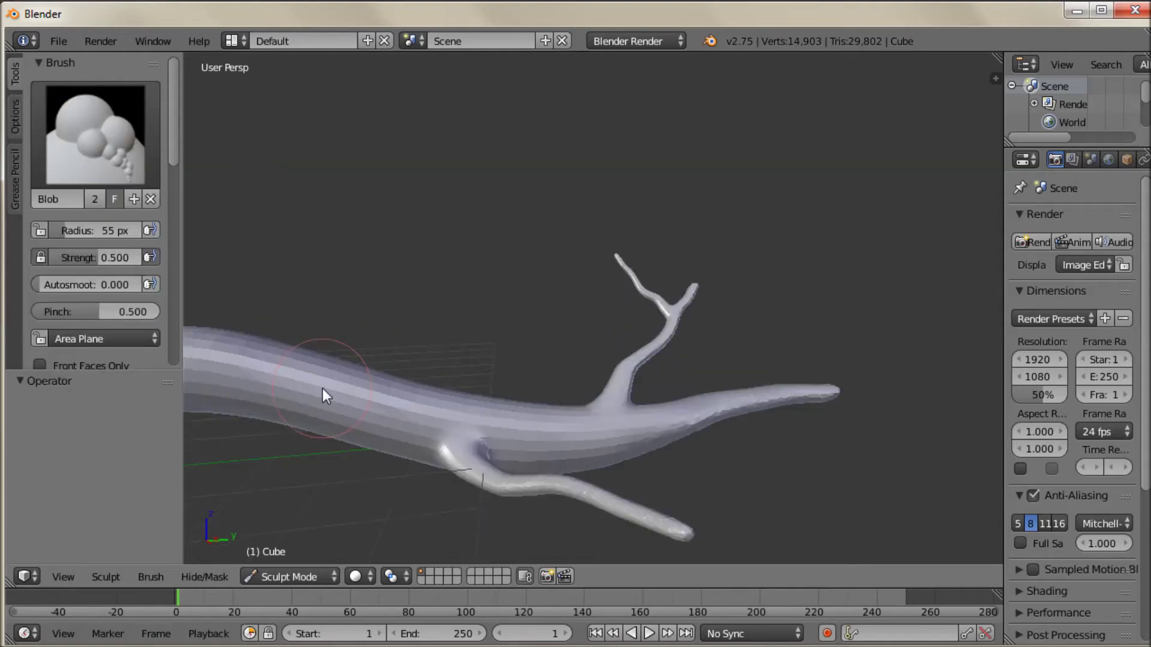
{"action": "mouse_move", "coordinate": [259, 426]}
{"action": "left_mouse_down"}
{"action": "mouse_move", "coordinate": [504, 457]}
{"action": "mouse_move", "coordinate": [424, 480]}
{"action": "mouse_move", "coordinate": [298, 466]}
{"action": "mouse_move", "coordinate": [305, 452]}
{"action": "mouse_move", "coordinate": [602, 465]}
{"action": "mouse_move", "coordinate": [467, 445]}
{"action": "mouse_move", "coordinate": [304, 385]}
{"action": "mouse_move", "coordinate": [424, 494]}
{"action": "mouse_move", "coordinate": [442, 491]}
{"action": "mouse_move", "coordinate": [377, 491]}
{"action": "left_mouse_up"}
- Add blob bumps around the fork junction from a low angle, then undo the last stroke
{"action": "scroll", "coordinate": [372, 501], "scroll_direction": "up", "scroll_amount": 2}
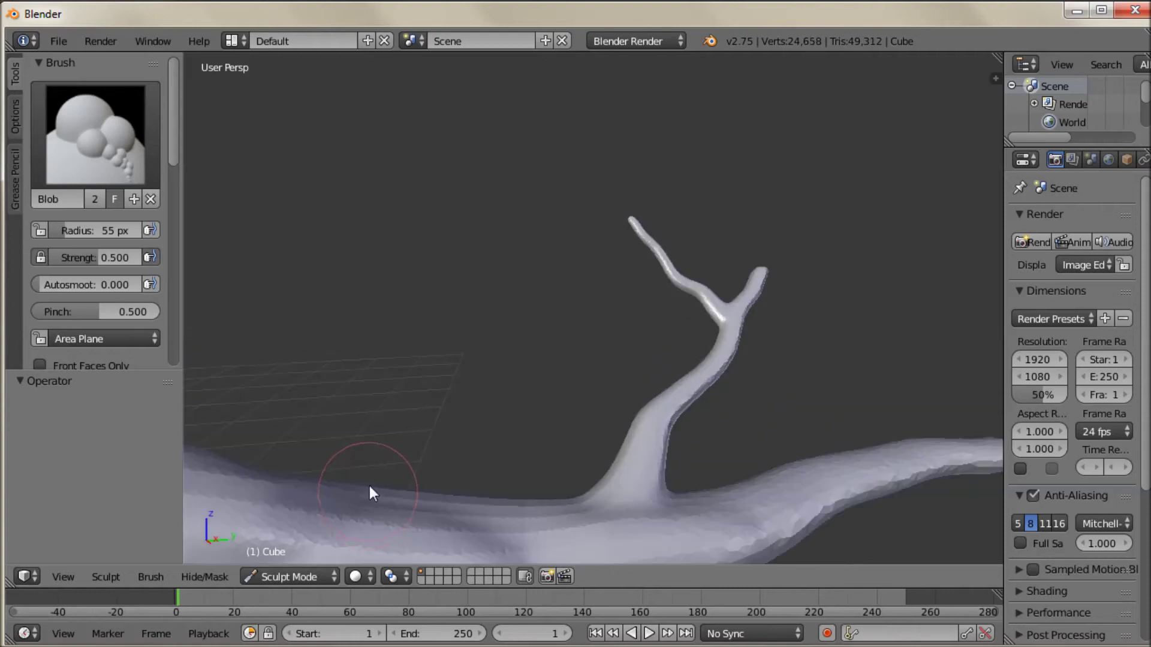
{"action": "middle_click_drag", "start_coordinate": [384, 464], "coordinate": [548, 219]}
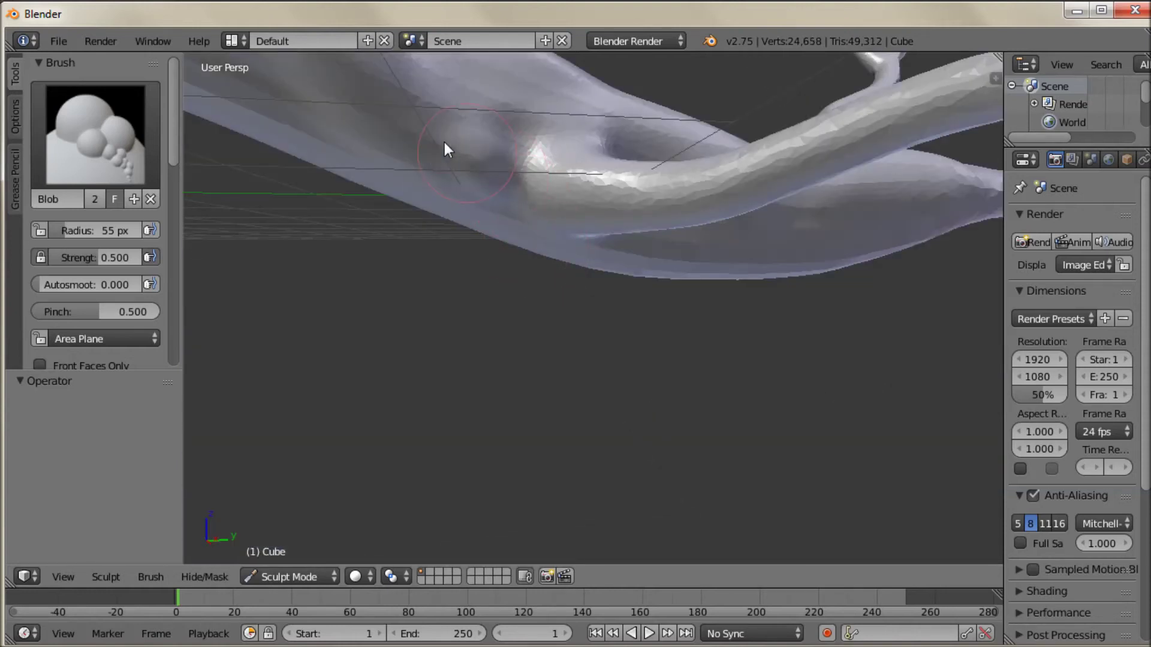
{"action": "left_click_drag", "start_coordinate": [324, 51], "coordinate": [334, 60]}
{"action": "middle_click_drag", "start_coordinate": [603, 212], "coordinate": [584, 254]}
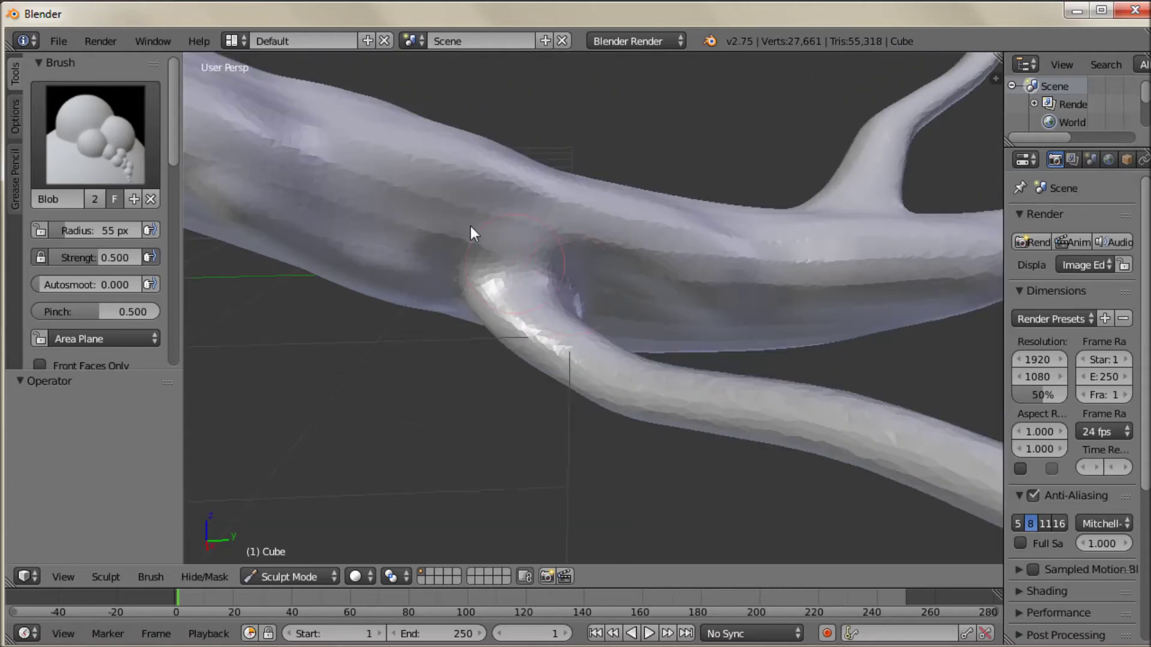
{"action": "key", "text": "ctrl+z"}
{"action": "key", "text": "ctrl+z"}
{"action": "key", "text": "ctrl+z"}
{"action": "key", "text": "ctrl+z"}
{"action": "key", "text": "ctrl+z"}
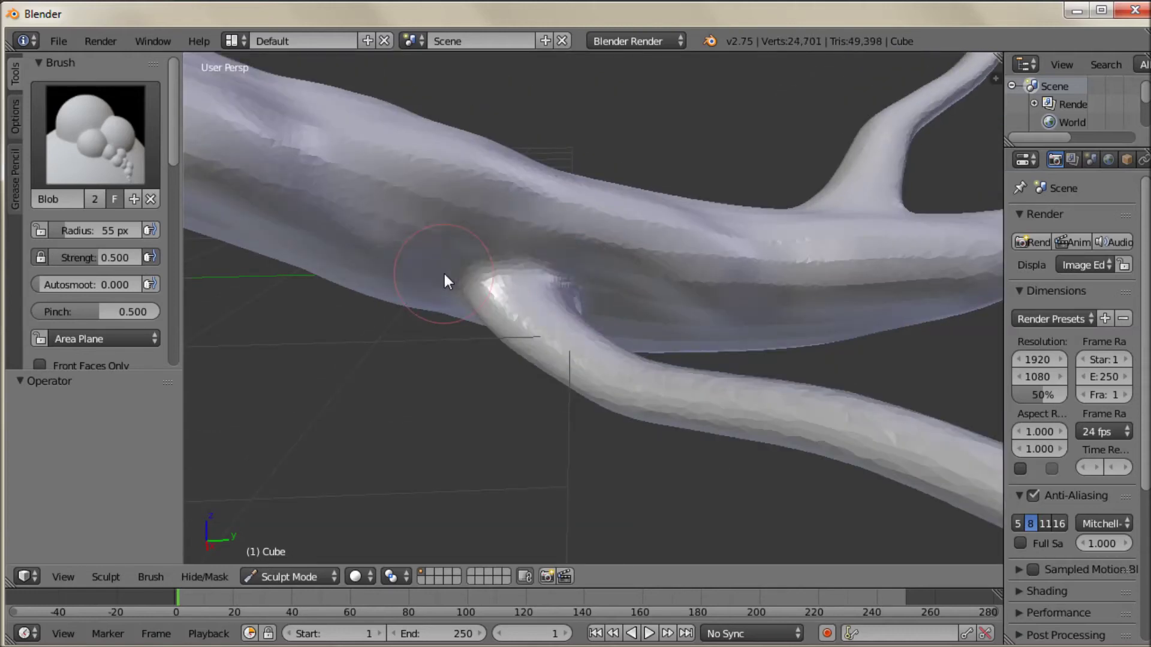
- Undo the remaining junction bumps and set the Dyntopo detail size to 10.60 px
{"action": "key", "text": "ctrl+z"}
{"action": "key", "text": "ctrl+z"}
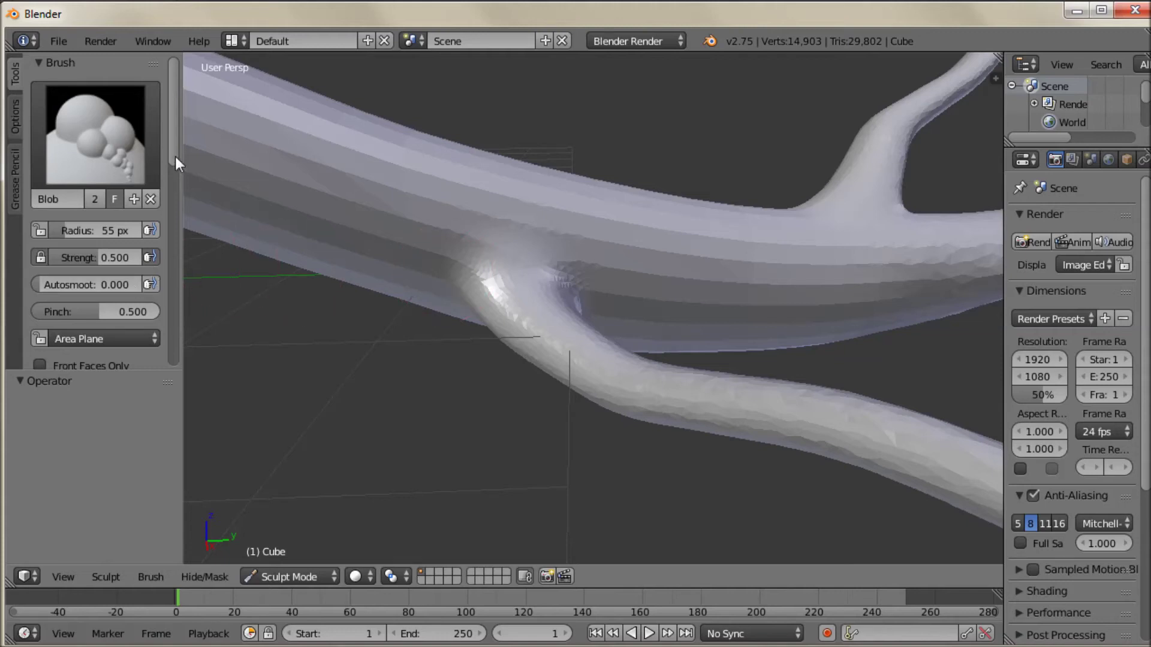
{"action": "left_click_drag", "start_coordinate": [175, 157], "coordinate": [175, 291]}
{"action": "left_click_drag", "start_coordinate": [71, 163], "coordinate": [92, 163]}
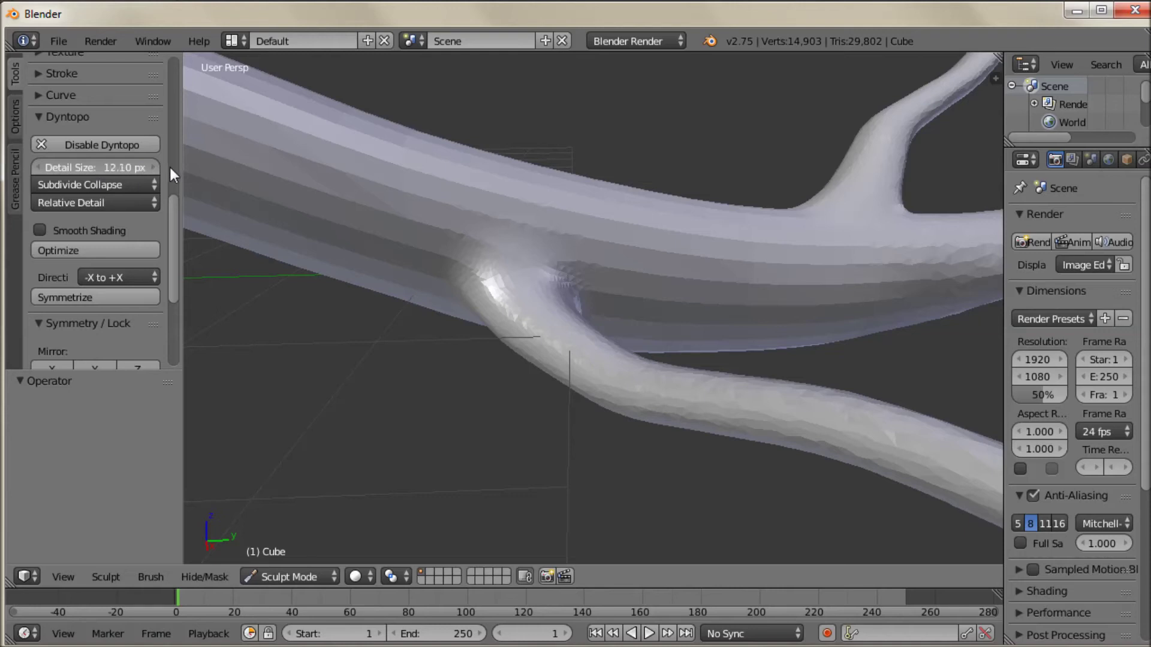
{"action": "left_click_drag", "start_coordinate": [170, 168], "coordinate": [157, 171]}
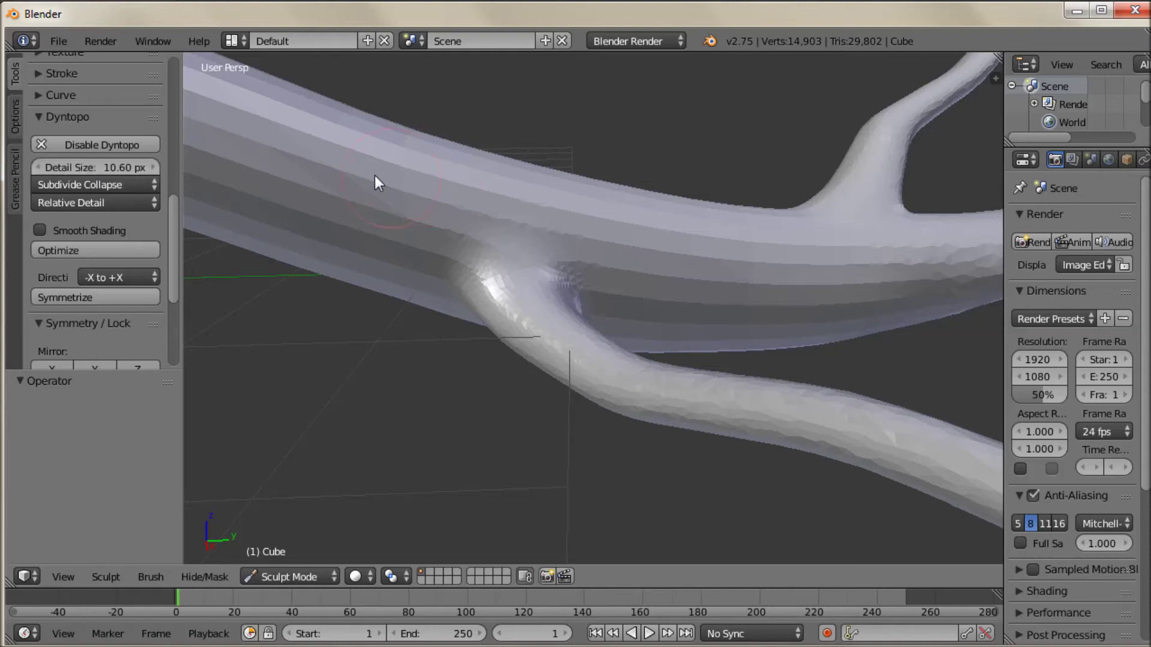
- Roughen the upper branch and rebuild the trunk surface with sculpt strokes
{"action": "mouse_move", "coordinate": [377, 182]}
{"action": "left_mouse_down"}
{"action": "mouse_move", "coordinate": [485, 213]}
{"action": "mouse_move", "coordinate": [676, 224]}
{"action": "mouse_move", "coordinate": [874, 270]}
{"action": "left_mouse_up"}
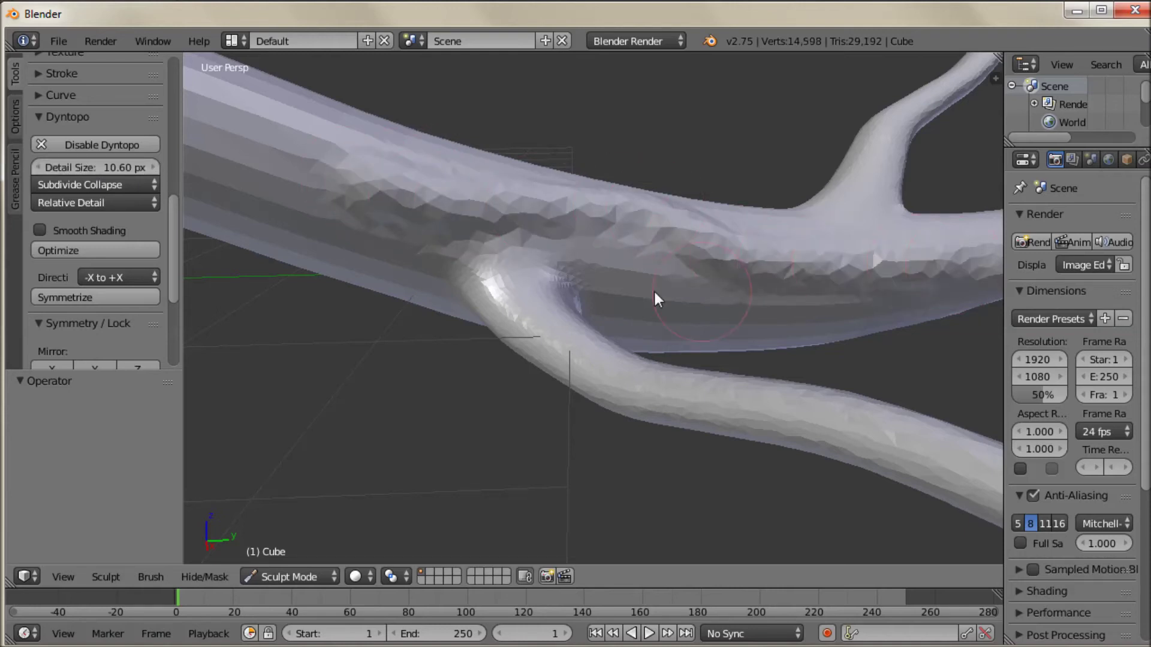
{"action": "mouse_move", "coordinate": [653, 289]}
{"action": "left_mouse_down"}
{"action": "mouse_move", "coordinate": [554, 270]}
{"action": "mouse_move", "coordinate": [463, 288]}
{"action": "mouse_move", "coordinate": [211, 140]}
{"action": "mouse_move", "coordinate": [403, 185]}
{"action": "mouse_move", "coordinate": [566, 342]}
{"action": "mouse_move", "coordinate": [642, 383]}
{"action": "mouse_move", "coordinate": [670, 322]}
{"action": "mouse_move", "coordinate": [804, 326]}
{"action": "left_mouse_up"}
{"action": "middle_click_drag", "start_coordinate": [647, 236], "coordinate": [653, 373]}
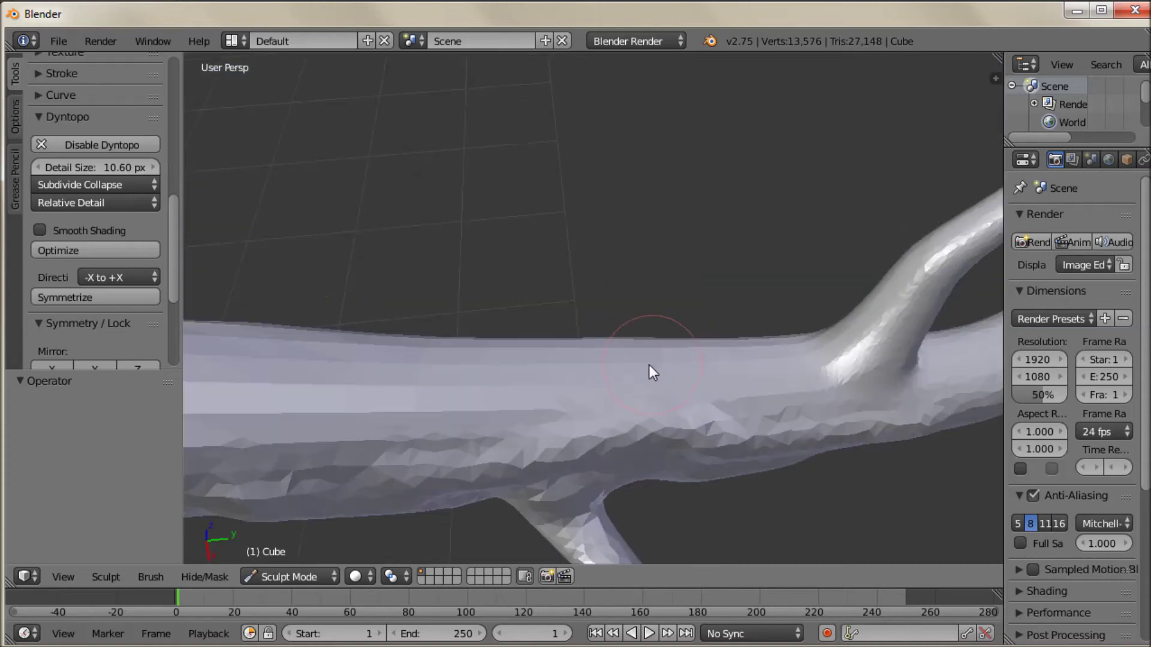
{"action": "mouse_move", "coordinate": [650, 365]}
{"action": "left_mouse_down"}
{"action": "mouse_move", "coordinate": [283, 402]}
{"action": "mouse_move", "coordinate": [685, 394]}
{"action": "mouse_move", "coordinate": [788, 405]}
{"action": "left_mouse_up"}
{"action": "mouse_move", "coordinate": [729, 484]}
{"action": "middle_mouse_down"}
{"action": "mouse_move", "coordinate": [730, 427]}
{"action": "mouse_move", "coordinate": [461, 425]}
{"action": "middle_mouse_up"}
- Turn on smooth shading for the branch mesh
{"action": "scroll", "coordinate": [731, 427], "scroll_direction": "down", "scroll_amount": 3}
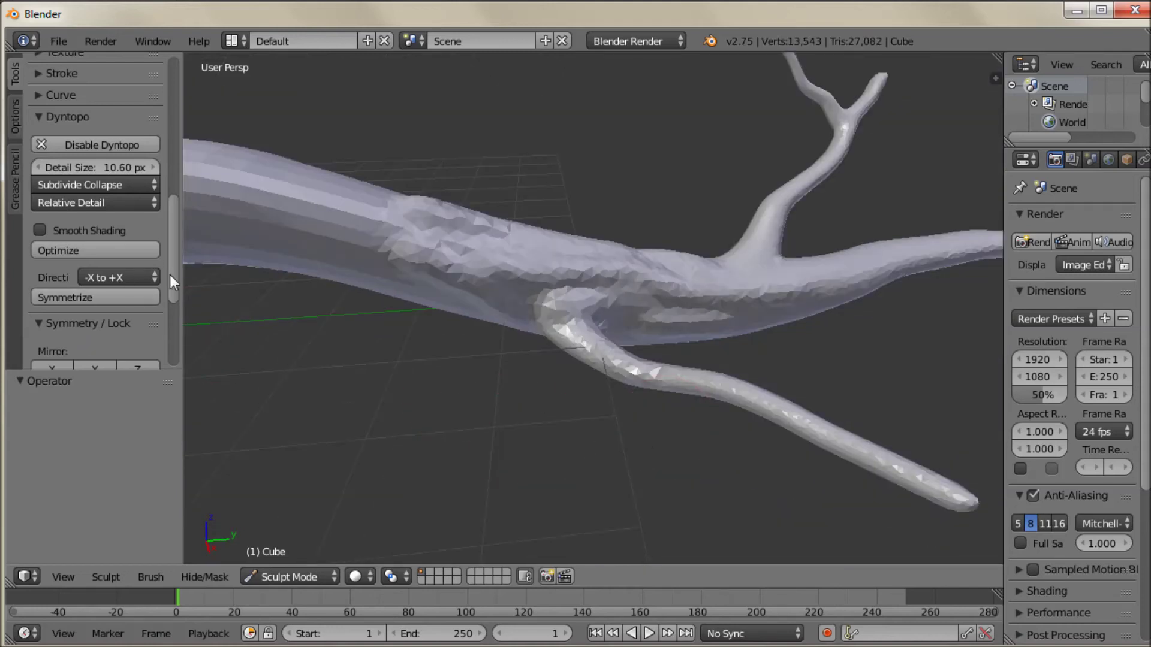
{"action": "left_click_drag", "start_coordinate": [170, 274], "coordinate": [166, 348]}
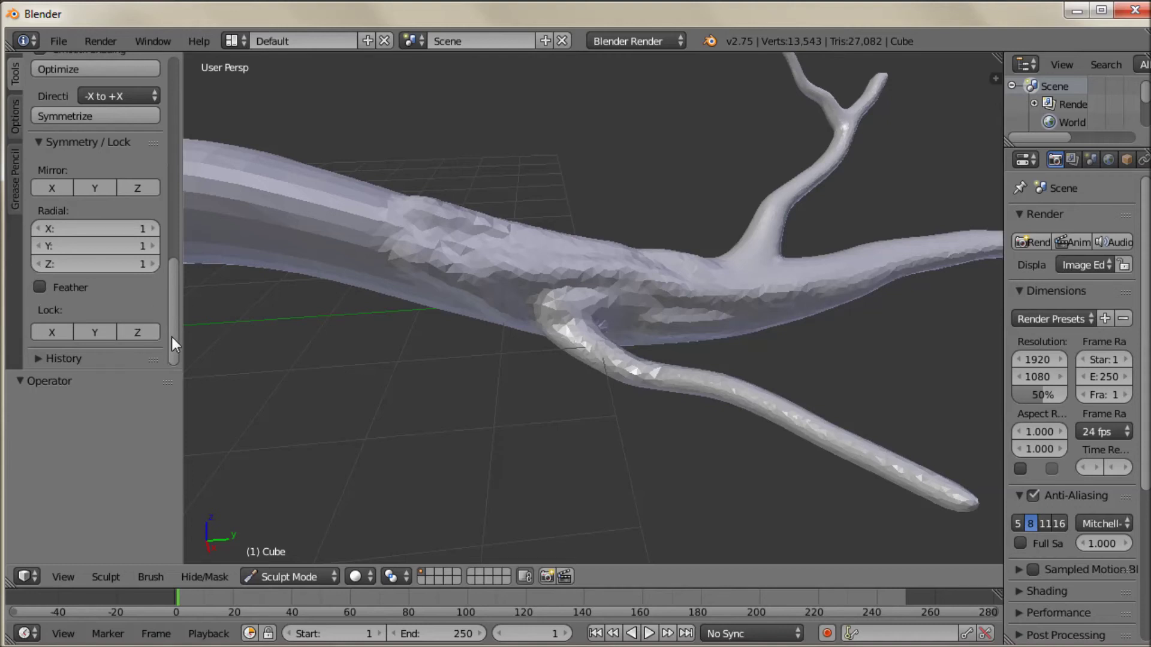
{"action": "left_click_drag", "start_coordinate": [172, 337], "coordinate": [174, 280]}
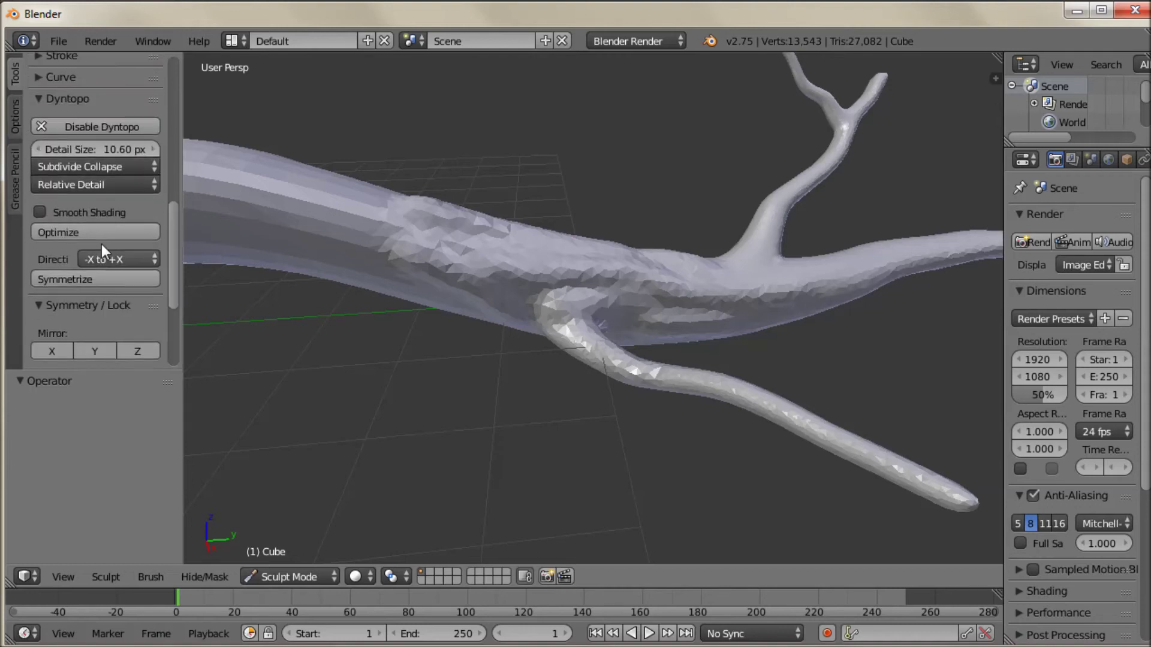
{"action": "left_click", "coordinate": [39, 212]}
- Smooth the trunk and carve arcs along its right side, top ridge and underside
{"action": "left_click_drag", "start_coordinate": [426, 296], "coordinate": [351, 270]}
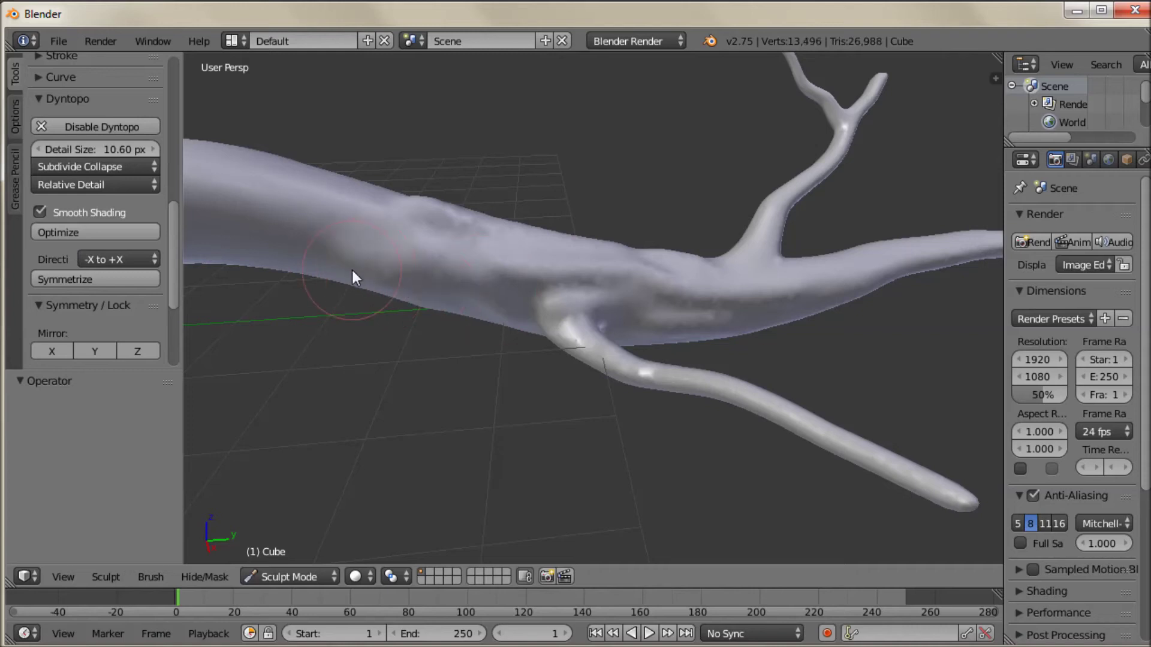
{"action": "scroll", "coordinate": [333, 279], "scroll_direction": "up", "scroll_amount": 3}
{"action": "middle_click_drag", "start_coordinate": [289, 250], "coordinate": [594, 291], "text": "shift"}
{"action": "mouse_move", "coordinate": [752, 262]}
{"action": "left_mouse_down"}
{"action": "mouse_move", "coordinate": [480, 318]}
{"action": "mouse_move", "coordinate": [508, 343]}
{"action": "left_mouse_up"}
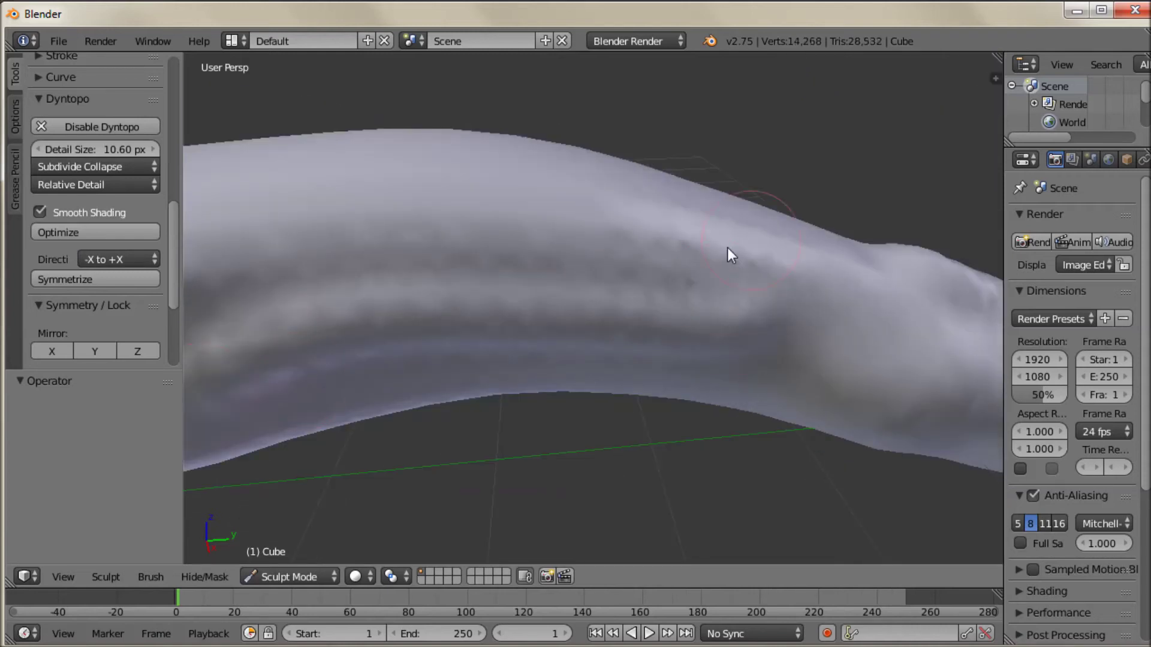
{"action": "mouse_move", "coordinate": [728, 247]}
{"action": "left_mouse_down"}
{"action": "mouse_move", "coordinate": [354, 216]}
{"action": "mouse_move", "coordinate": [344, 237]}
{"action": "left_mouse_up"}
{"action": "mouse_move", "coordinate": [746, 205]}
{"action": "left_mouse_down"}
{"action": "mouse_move", "coordinate": [857, 341]}
{"action": "mouse_move", "coordinate": [861, 384]}
{"action": "left_mouse_up"}
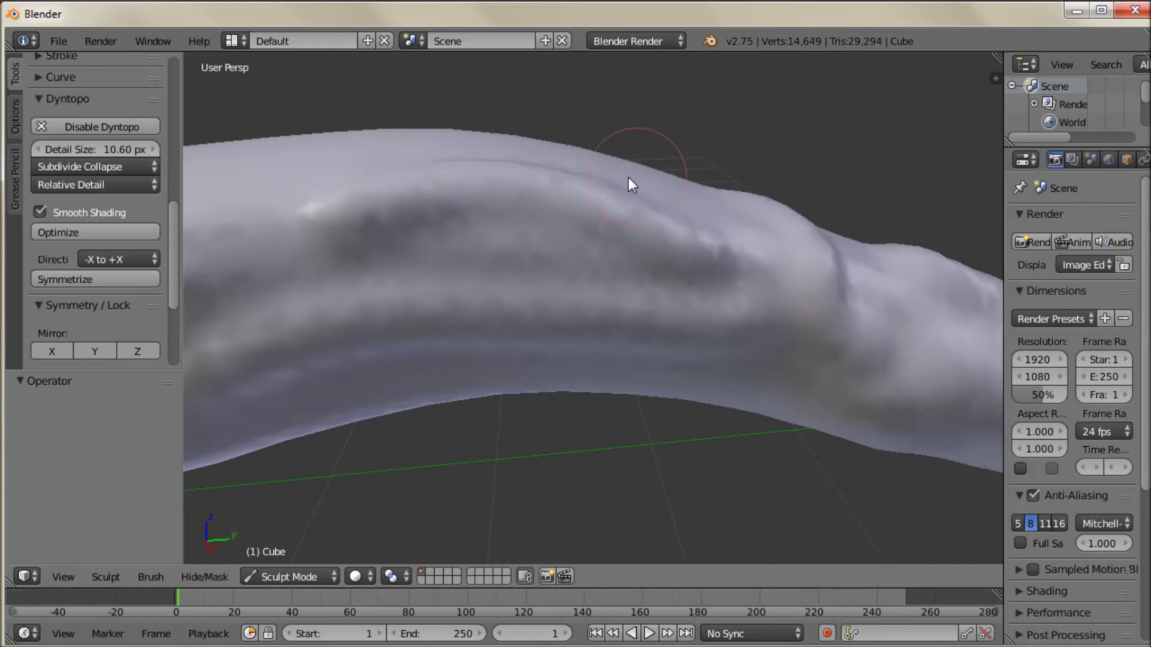
{"action": "left_click_drag", "start_coordinate": [628, 177], "coordinate": [414, 127]}
{"action": "left_click_drag", "start_coordinate": [498, 367], "coordinate": [98, 470]}
- Reshape the branch surface and carve deep grooves diagonally across it
{"action": "scroll", "coordinate": [257, 445], "scroll_direction": "down", "scroll_amount": 7}
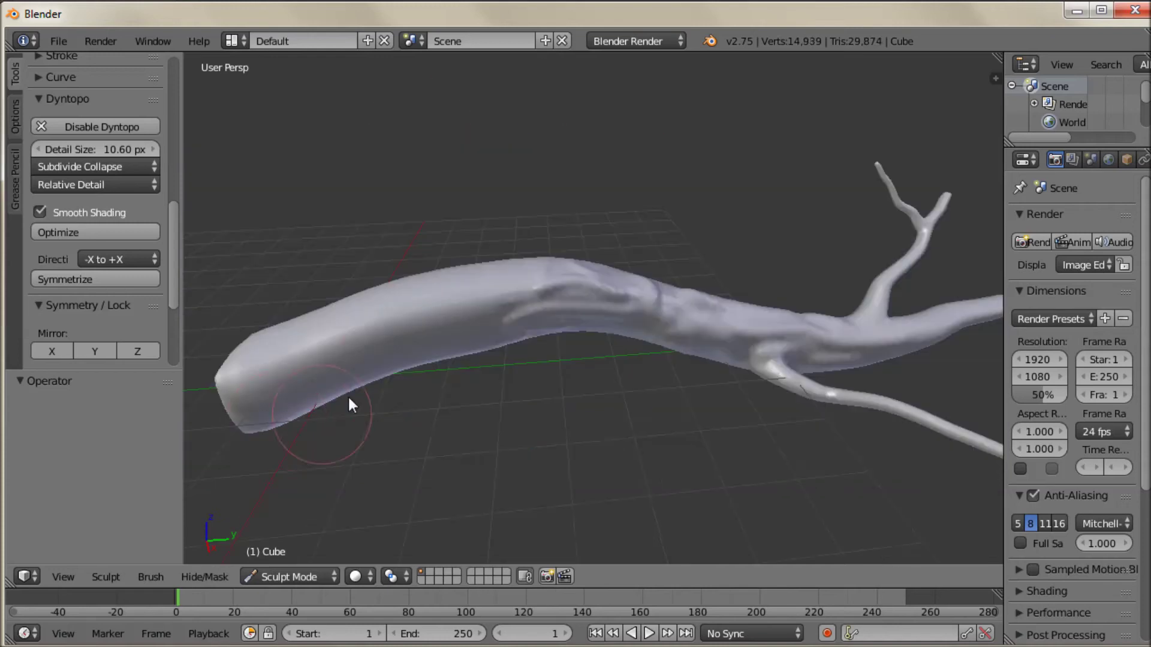
{"action": "middle_click_drag", "start_coordinate": [454, 324], "coordinate": [464, 339]}
{"action": "scroll", "coordinate": [527, 331], "scroll_direction": "up", "scroll_amount": 3}
{"action": "mouse_move", "coordinate": [509, 336]}
{"action": "left_mouse_down"}
{"action": "mouse_move", "coordinate": [347, 360]}
{"action": "mouse_move", "coordinate": [362, 416]}
{"action": "left_mouse_up"}
{"action": "scroll", "coordinate": [344, 413], "scroll_direction": "up", "scroll_amount": 3}
{"action": "scroll", "coordinate": [415, 445], "scroll_direction": "down", "scroll_amount": 3}
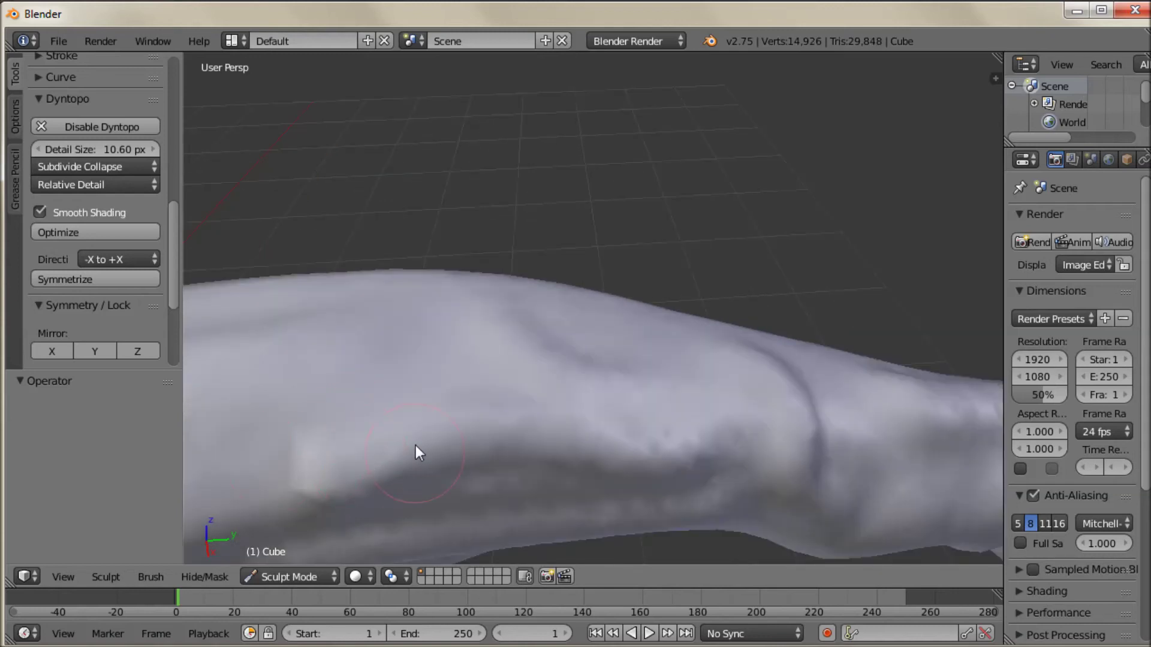
{"action": "middle_click_drag", "start_coordinate": [419, 412], "coordinate": [683, 324]}
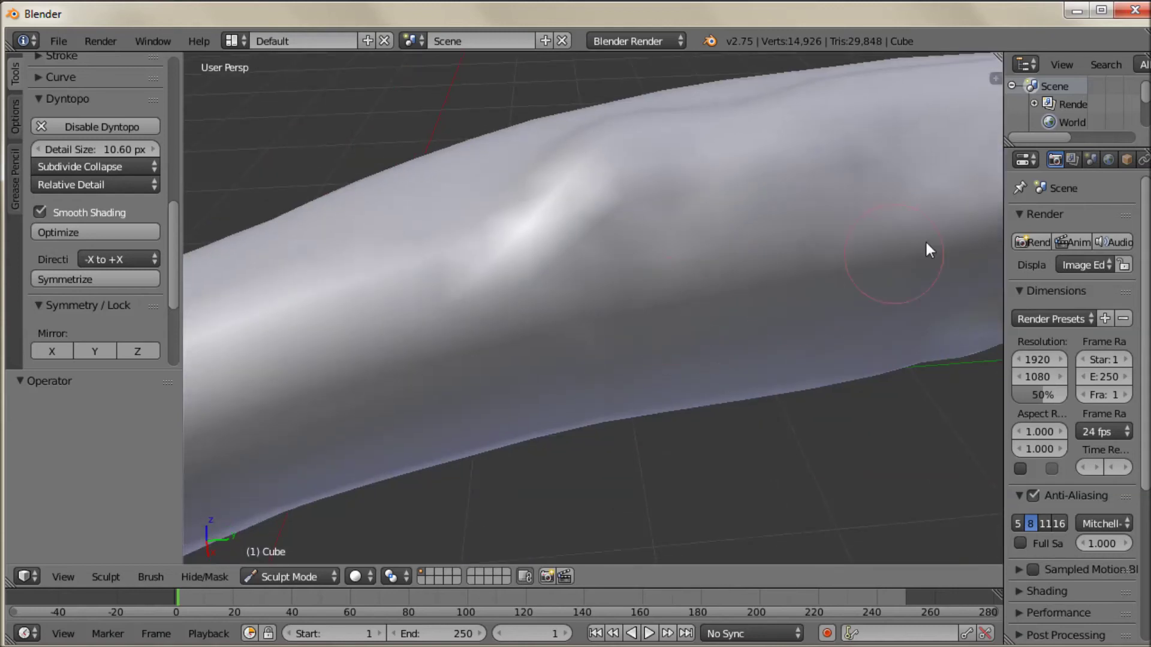
{"action": "mouse_move", "coordinate": [928, 243]}
{"action": "left_mouse_down"}
{"action": "mouse_move", "coordinate": [561, 317]}
{"action": "mouse_move", "coordinate": [349, 433]}
{"action": "mouse_move", "coordinate": [258, 419]}
{"action": "left_mouse_up"}
- Sculpt ridged detail into the branch's upper surface, side and top edge
{"action": "scroll", "coordinate": [562, 415], "scroll_direction": "down", "scroll_amount": 4}
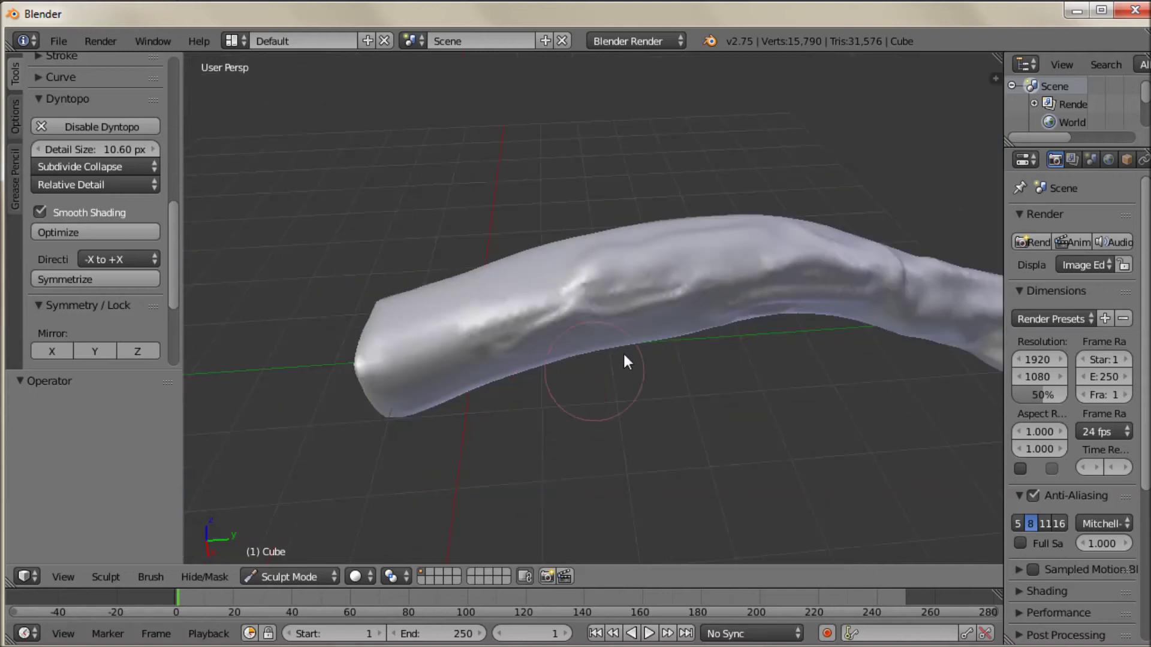
{"action": "middle_click_drag", "start_coordinate": [627, 359], "coordinate": [681, 240]}
{"action": "scroll", "coordinate": [681, 239], "scroll_direction": "up", "scroll_amount": 4}
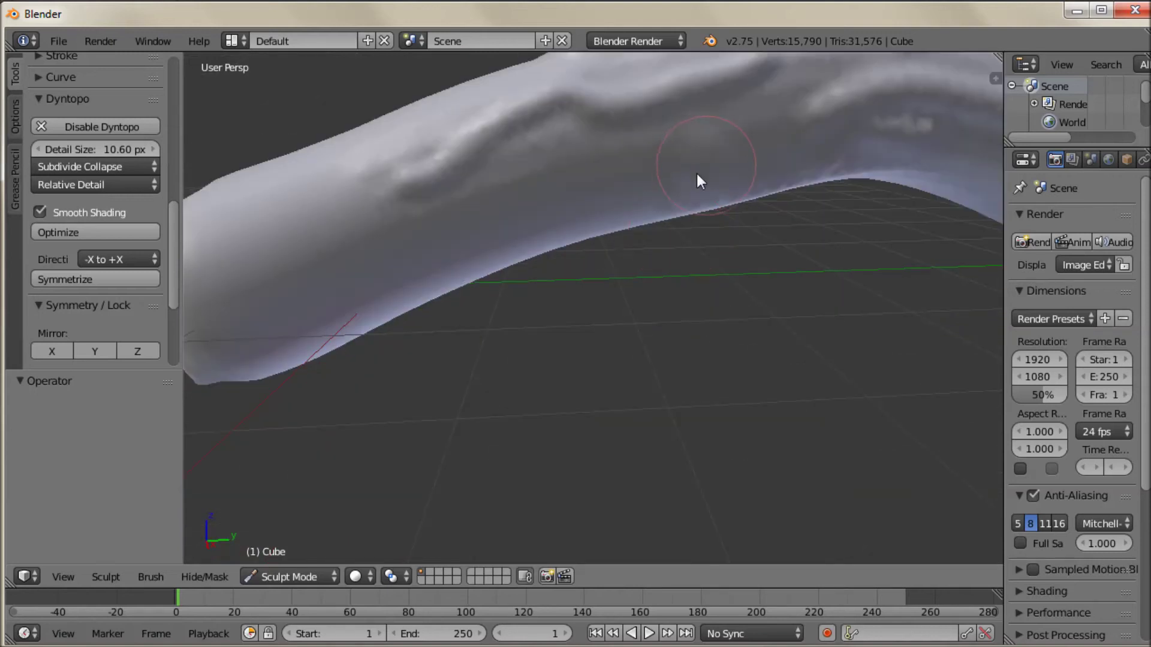
{"action": "mouse_move", "coordinate": [699, 177]}
{"action": "left_mouse_down"}
{"action": "mouse_move", "coordinate": [586, 188]}
{"action": "mouse_move", "coordinate": [393, 309]}
{"action": "mouse_move", "coordinate": [295, 247]}
{"action": "mouse_move", "coordinate": [344, 171]}
{"action": "mouse_move", "coordinate": [458, 161]}
{"action": "left_mouse_up"}
{"action": "mouse_move", "coordinate": [459, 160]}
{"action": "middle_mouse_down"}
{"action": "mouse_move", "coordinate": [480, 249]}
{"action": "mouse_move", "coordinate": [385, 397]}
{"action": "middle_mouse_up"}
{"action": "mouse_move", "coordinate": [384, 397]}
{"action": "left_mouse_down"}
{"action": "mouse_move", "coordinate": [429, 375]}
{"action": "mouse_move", "coordinate": [781, 301]}
{"action": "mouse_move", "coordinate": [824, 309]}
{"action": "left_mouse_up"}
{"action": "mouse_move", "coordinate": [530, 314]}
{"action": "left_mouse_down"}
{"action": "mouse_move", "coordinate": [311, 389]}
{"action": "mouse_move", "coordinate": [492, 368]}
{"action": "mouse_move", "coordinate": [646, 294]}
{"action": "mouse_move", "coordinate": [789, 260]}
{"action": "left_mouse_up"}
{"action": "scroll", "coordinate": [490, 365], "scroll_direction": "up", "scroll_amount": 4}
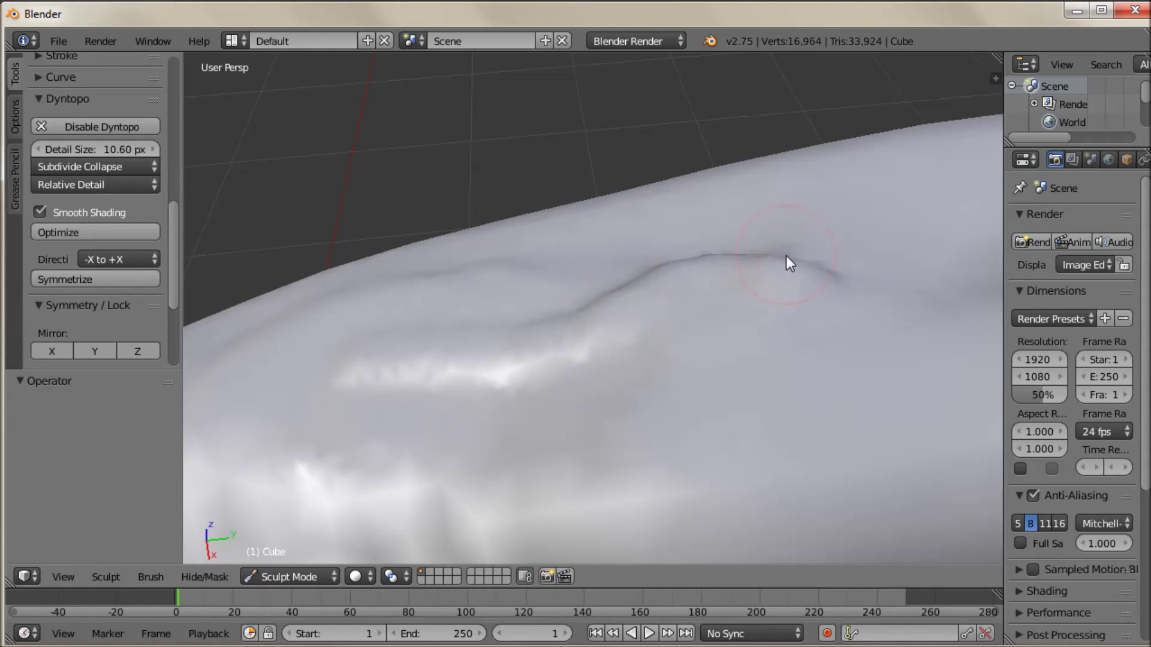
{"action": "scroll", "coordinate": [785, 262], "scroll_direction": "down", "scroll_amount": 3}
{"action": "scroll", "coordinate": [837, 285], "scroll_direction": "up", "scroll_amount": 2}
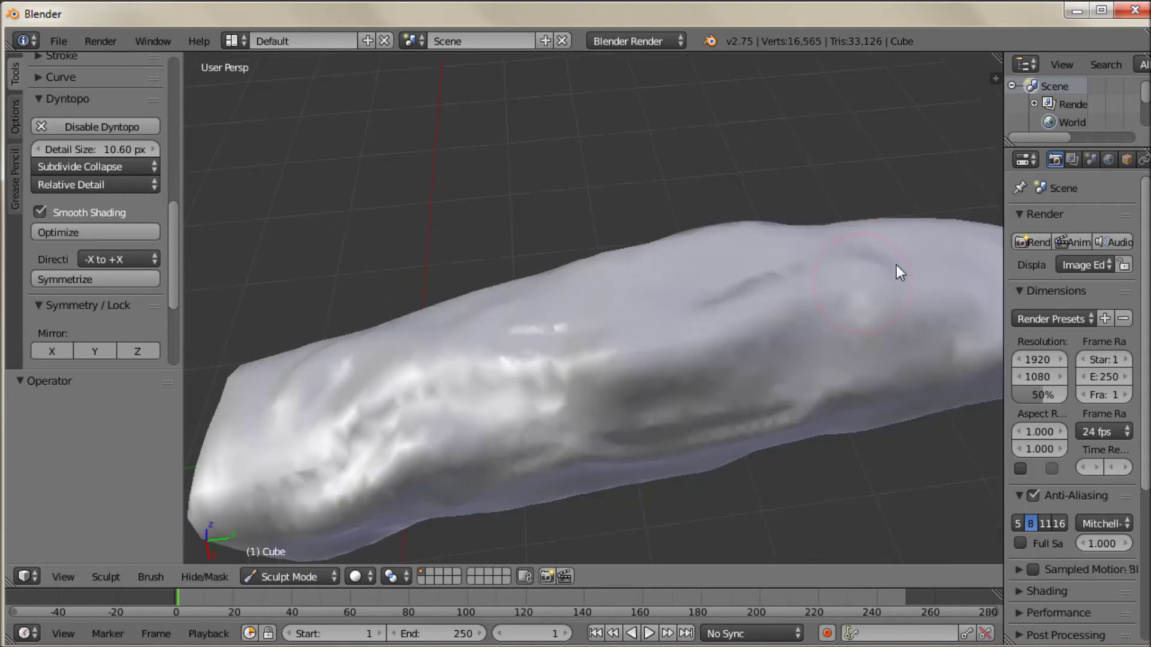
{"action": "left_click_drag", "start_coordinate": [897, 270], "coordinate": [851, 252]}
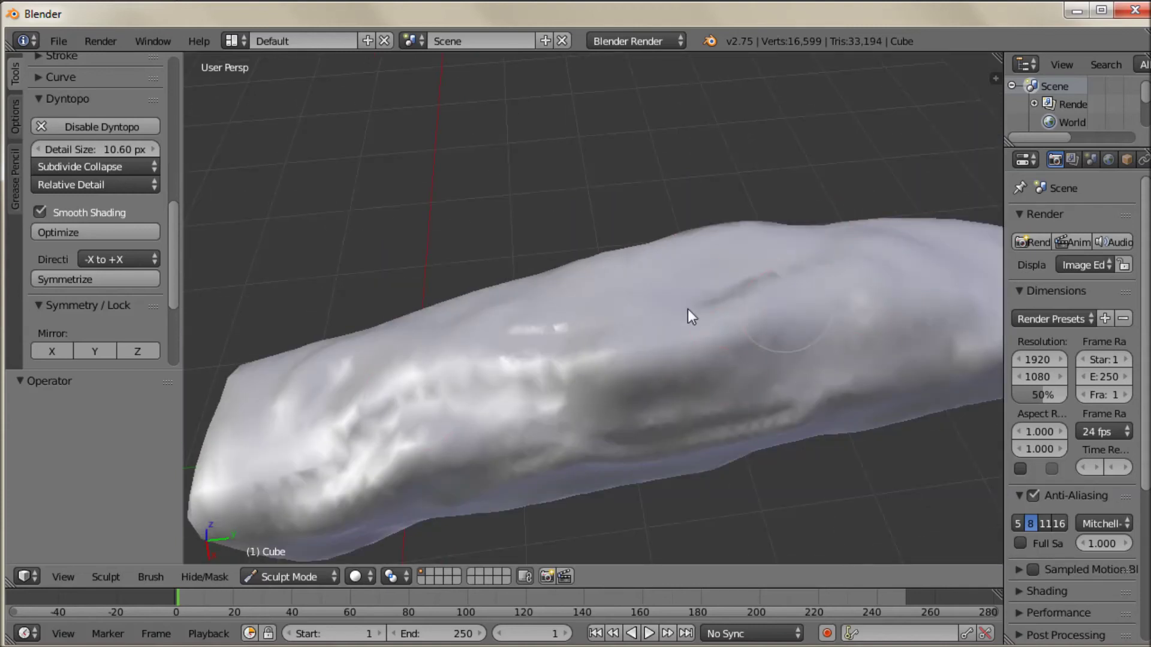
- Sculpt the trunk surface where the side branch splits off and reshape its right part
{"action": "middle_click_drag", "start_coordinate": [881, 242], "coordinate": [520, 269]}
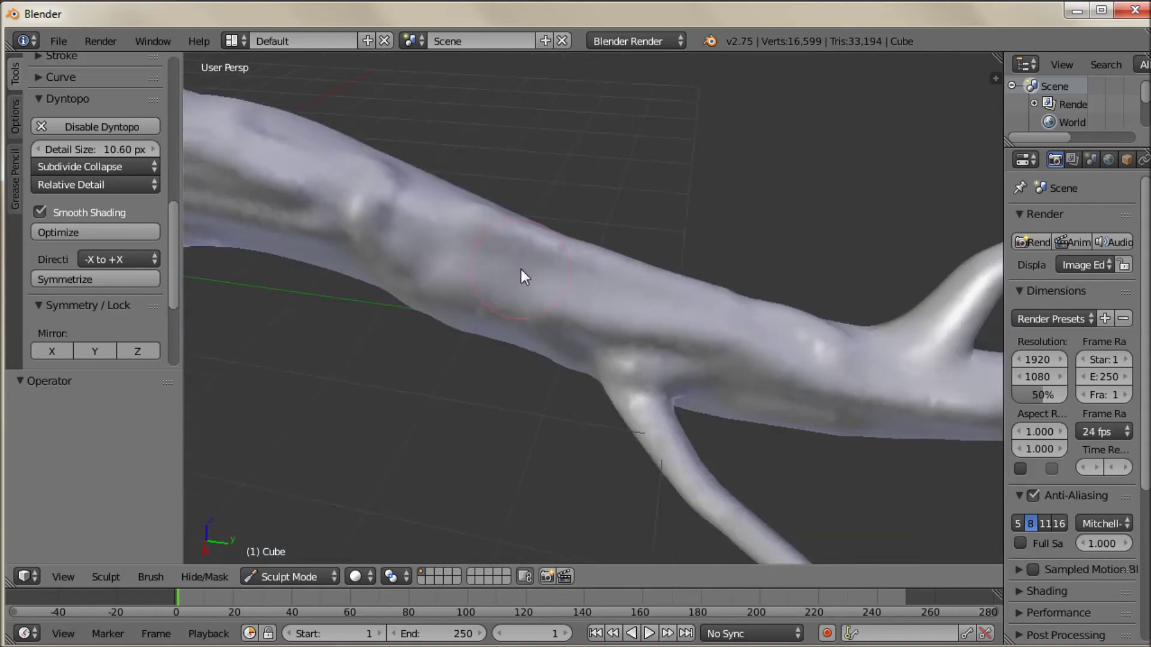
{"action": "scroll", "coordinate": [544, 287], "scroll_direction": "down", "scroll_amount": 3}
{"action": "scroll", "coordinate": [829, 336], "scroll_direction": "up", "scroll_amount": 2}
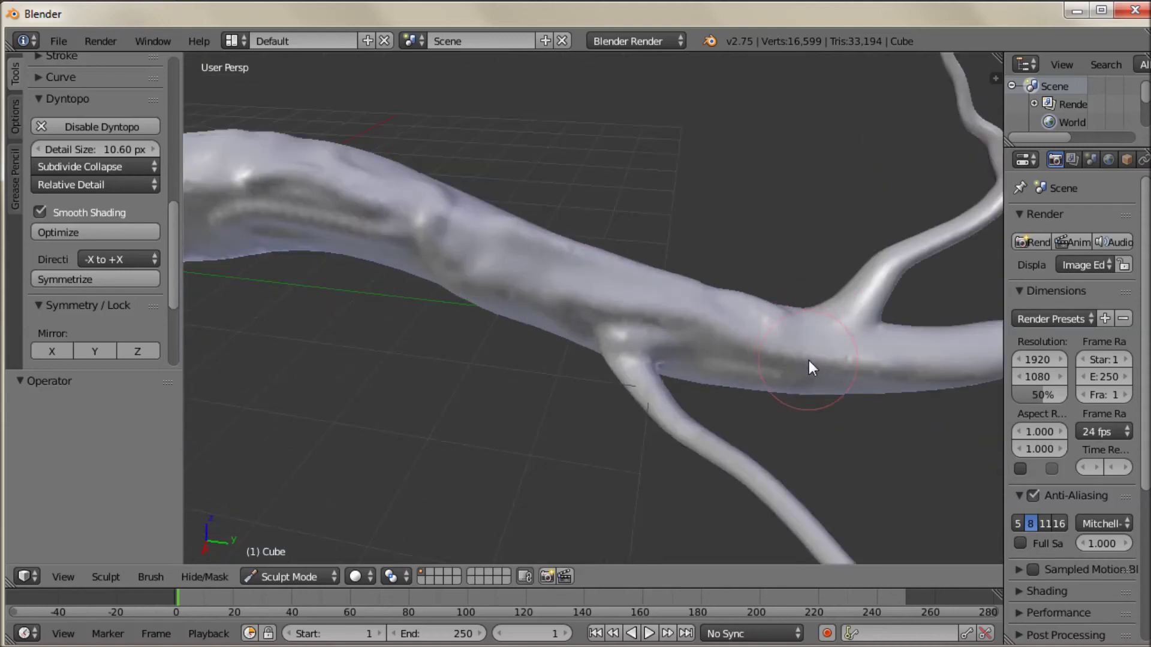
{"action": "middle_click_drag", "start_coordinate": [801, 360], "coordinate": [670, 383]}
{"action": "mouse_move", "coordinate": [586, 387]}
{"action": "left_mouse_down"}
{"action": "mouse_move", "coordinate": [834, 356]}
{"action": "mouse_move", "coordinate": [946, 363]}
{"action": "left_mouse_up"}
{"action": "scroll", "coordinate": [804, 390], "scroll_direction": "up", "scroll_amount": 3}
{"action": "mouse_move", "coordinate": [760, 445]}
{"action": "left_mouse_down"}
{"action": "mouse_move", "coordinate": [957, 455]}
{"action": "mouse_move", "coordinate": [789, 401]}
{"action": "mouse_move", "coordinate": [758, 426]}
{"action": "mouse_move", "coordinate": [570, 365]}
{"action": "mouse_move", "coordinate": [287, 317]}
{"action": "mouse_move", "coordinate": [784, 411]}
{"action": "mouse_move", "coordinate": [830, 451]}
{"action": "left_mouse_up"}
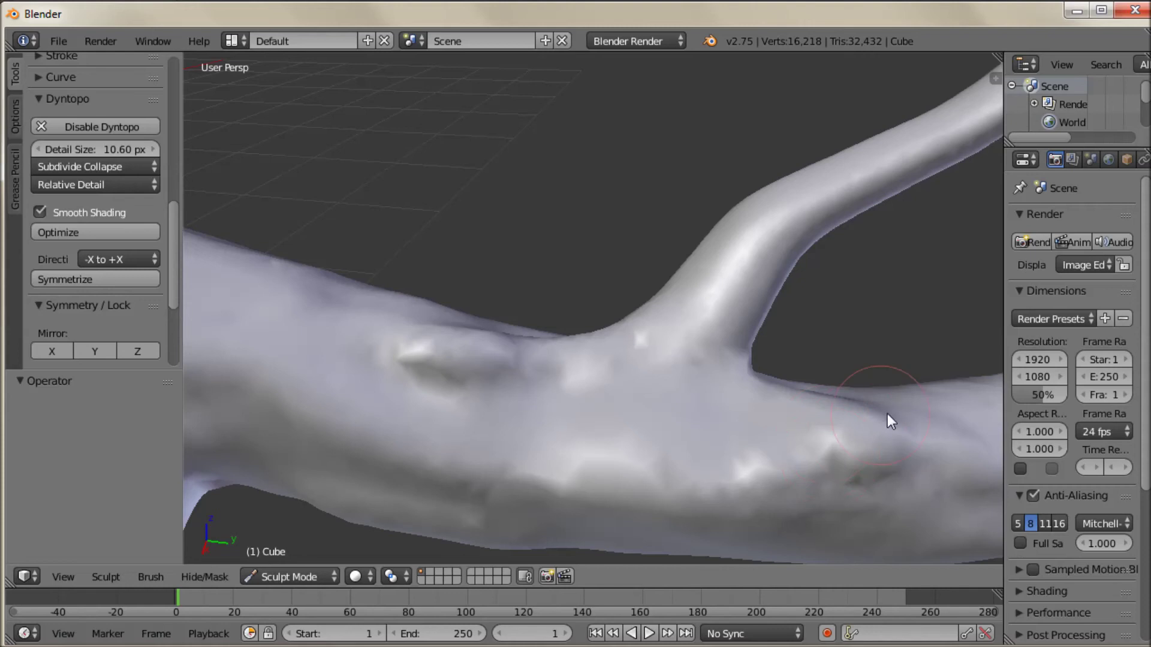
{"action": "middle_click_drag", "start_coordinate": [876, 386], "coordinate": [581, 402]}
{"action": "mouse_move", "coordinate": [789, 418]}
{"action": "left_mouse_down"}
{"action": "mouse_move", "coordinate": [976, 416]}
{"action": "mouse_move", "coordinate": [958, 478]}
{"action": "left_mouse_up"}
- Smooth the upper branch and its base, then reshape the right tip
{"action": "mouse_move", "coordinate": [259, 237]}
{"action": "left_mouse_down"}
{"action": "mouse_move", "coordinate": [474, 96]}
{"action": "mouse_move", "coordinate": [252, 363]}
{"action": "left_mouse_up"}
{"action": "scroll", "coordinate": [336, 392], "scroll_direction": "down", "scroll_amount": 9}
{"action": "middle_click_drag", "start_coordinate": [343, 397], "coordinate": [379, 373]}
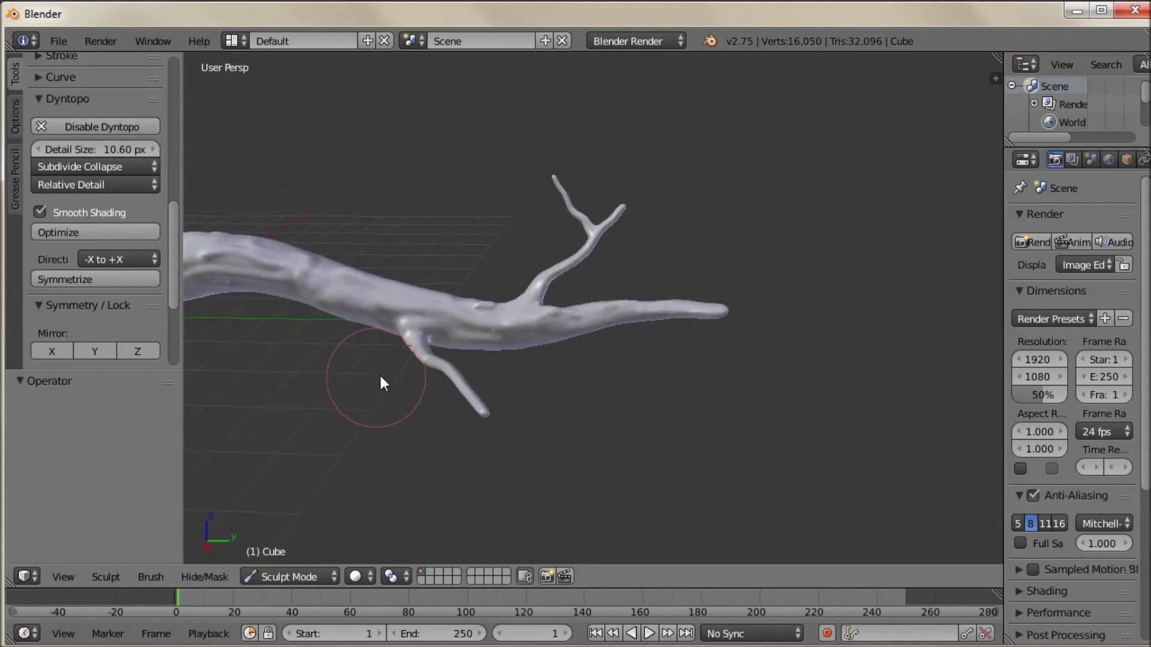
{"action": "scroll", "coordinate": [379, 373], "scroll_direction": "up", "scroll_amount": 3}
{"action": "left_click_drag", "start_coordinate": [654, 306], "coordinate": [779, 321]}
{"action": "scroll", "coordinate": [782, 336], "scroll_direction": "up", "scroll_amount": 2}
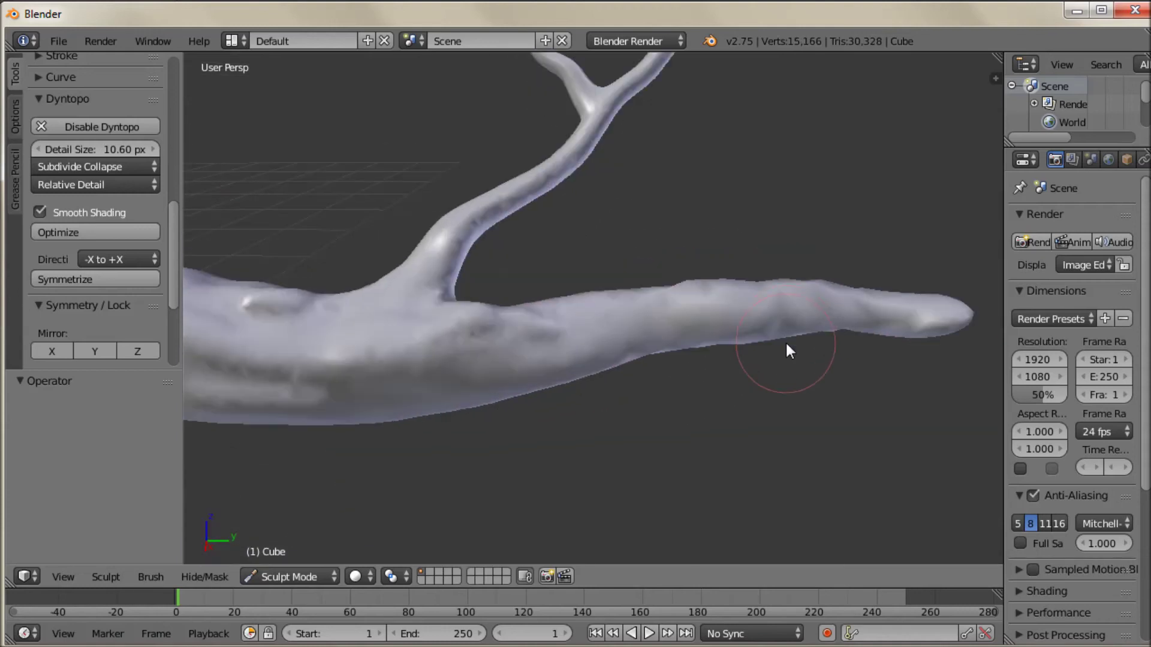
- Lower the Dyntopo detail size to 9.60 px and make Snake Hook the active brush
{"action": "scroll", "coordinate": [173, 212], "scroll_direction": "up", "scroll_amount": 1}
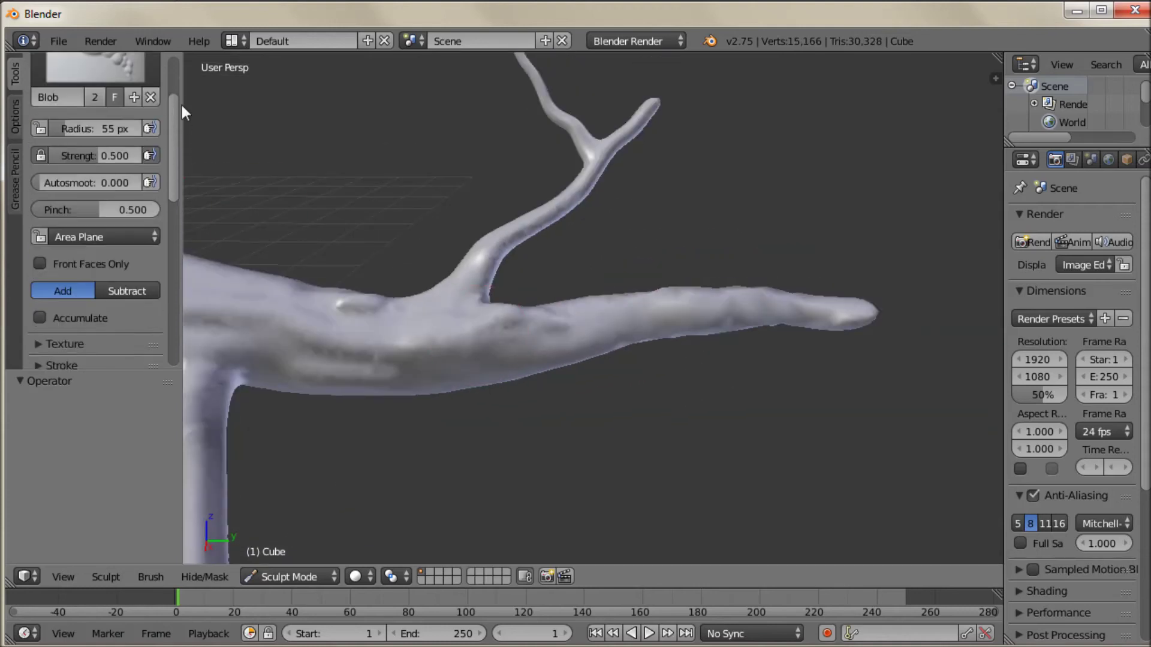
{"action": "scroll", "coordinate": [182, 106], "scroll_direction": "up", "scroll_amount": 4}
{"action": "left_click", "coordinate": [113, 147]}
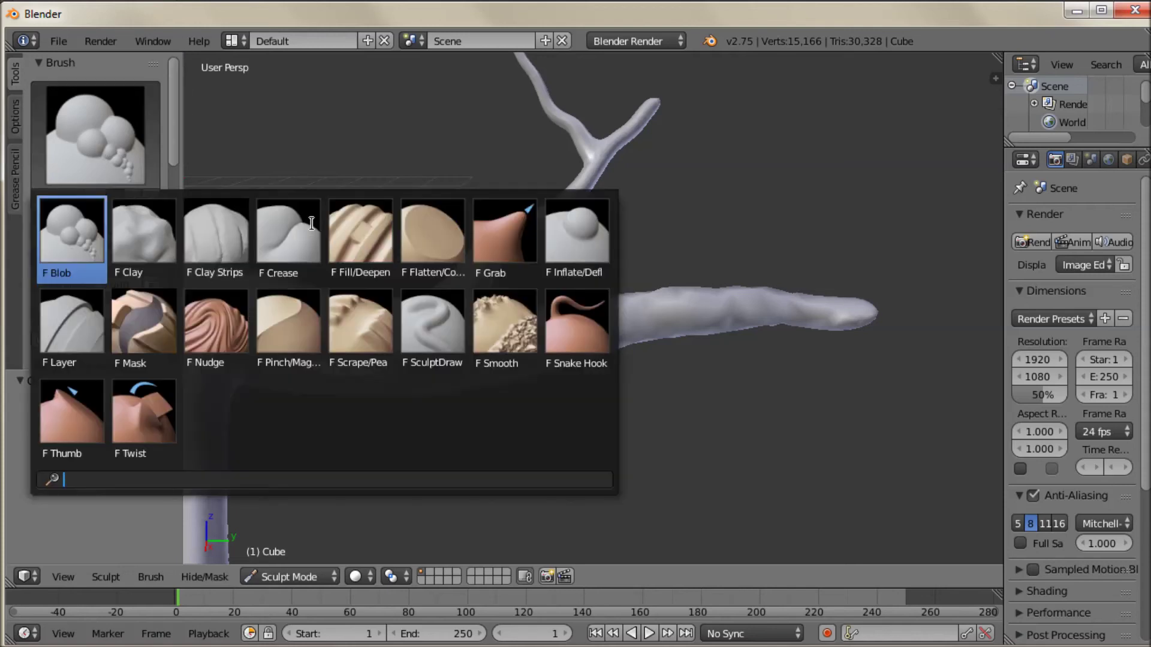
{"action": "left_click", "coordinate": [494, 242]}
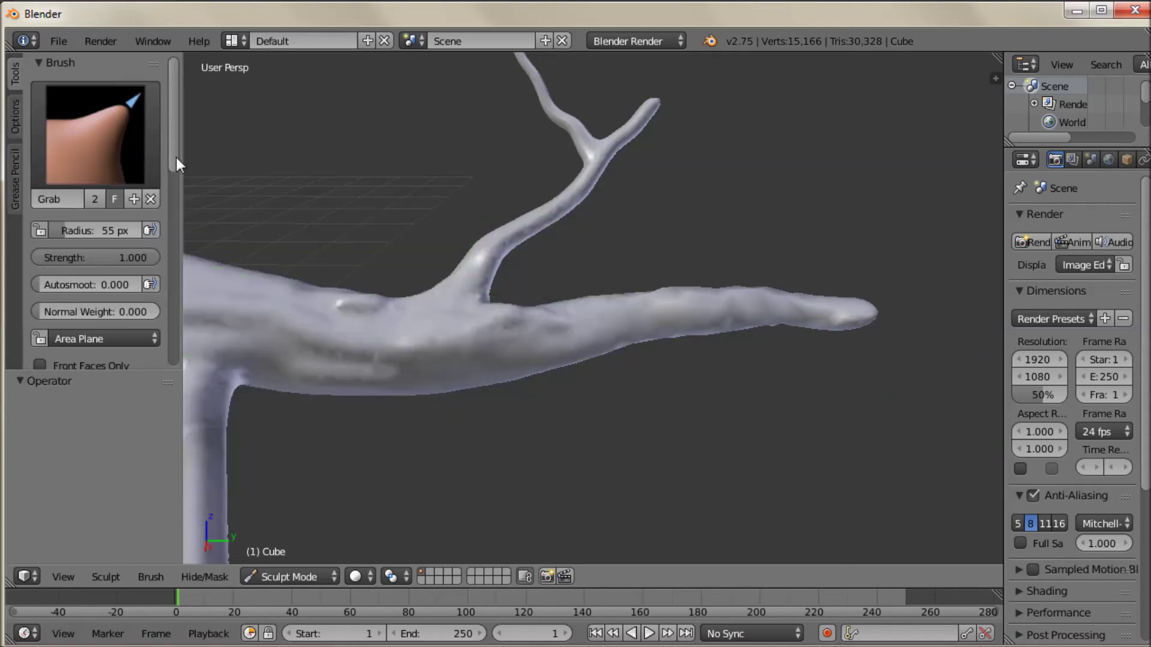
{"action": "left_click_drag", "start_coordinate": [176, 157], "coordinate": [172, 264]}
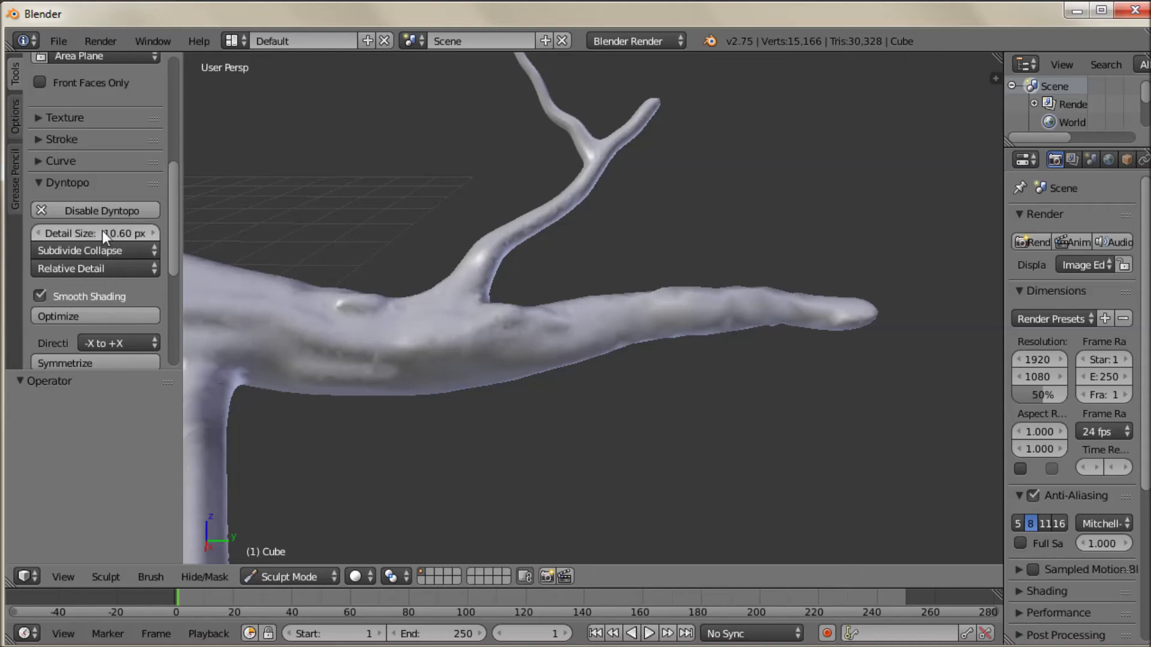
{"action": "left_click_drag", "start_coordinate": [102, 234], "coordinate": [85, 235]}
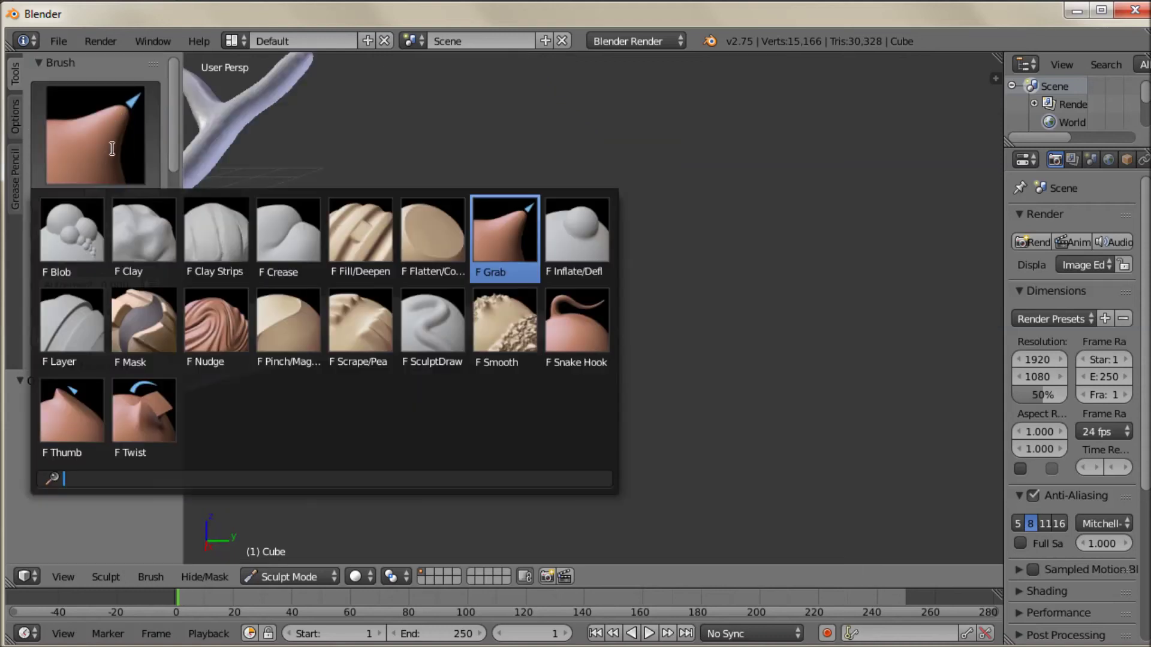
{"action": "left_click", "coordinate": [588, 339]}
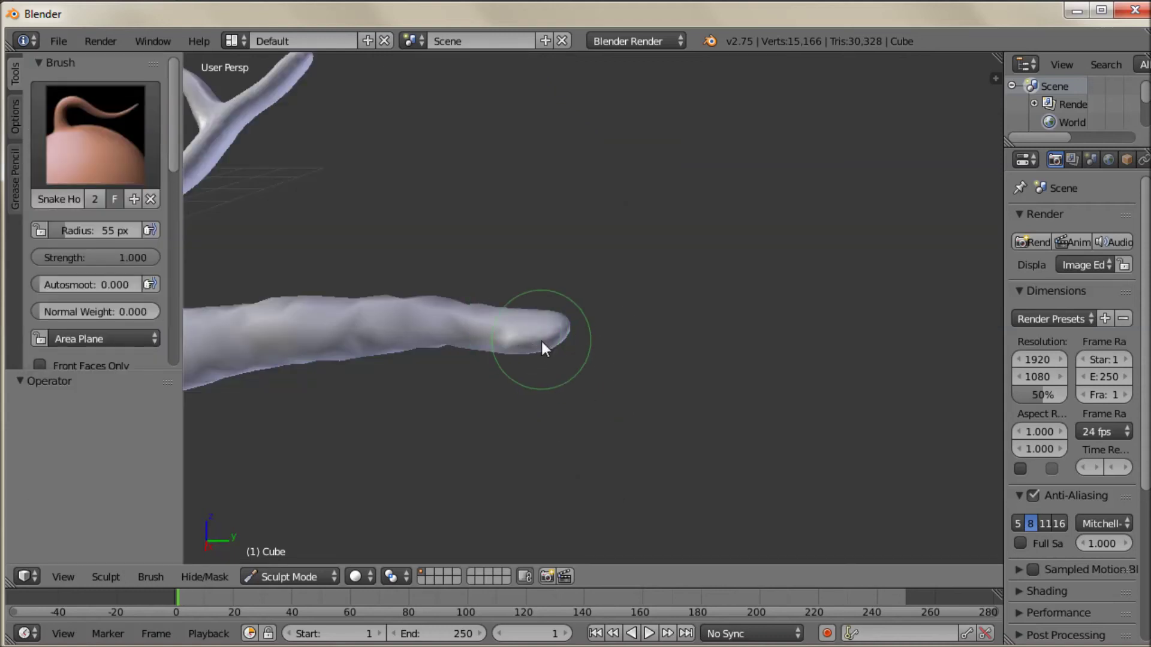
- Pull two prongs out of the branch's right tip with Snake Hook, then view the whole branch
{"action": "mouse_move", "coordinate": [537, 342]}
{"action": "left_mouse_down"}
{"action": "mouse_move", "coordinate": [703, 398]}
{"action": "mouse_move", "coordinate": [749, 427]}
{"action": "left_mouse_up"}
{"action": "mouse_move", "coordinate": [556, 325]}
{"action": "left_mouse_down"}
{"action": "mouse_move", "coordinate": [571, 307]}
{"action": "mouse_move", "coordinate": [751, 280]}
{"action": "left_mouse_up"}
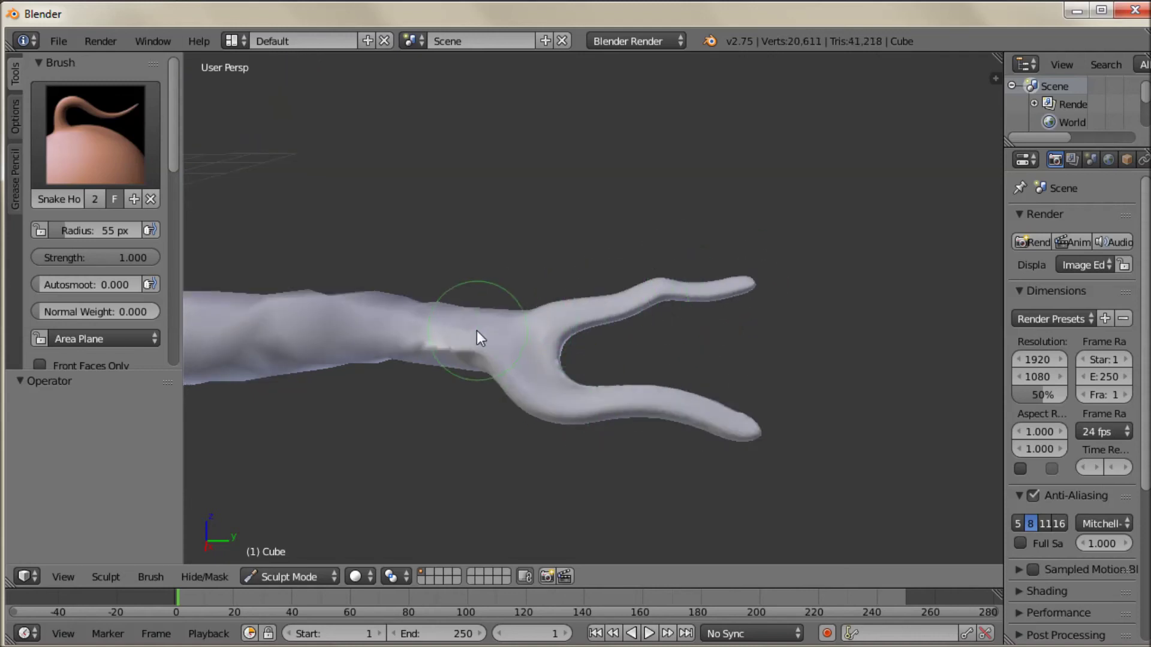
{"action": "scroll", "coordinate": [476, 331], "scroll_direction": "down", "scroll_amount": 2}
{"action": "middle_click_drag", "start_coordinate": [487, 334], "coordinate": [601, 414]}
{"action": "scroll", "coordinate": [532, 285], "scroll_direction": "down", "scroll_amount": 6}
{"action": "scroll", "coordinate": [398, 414], "scroll_direction": "up", "scroll_amount": 3}
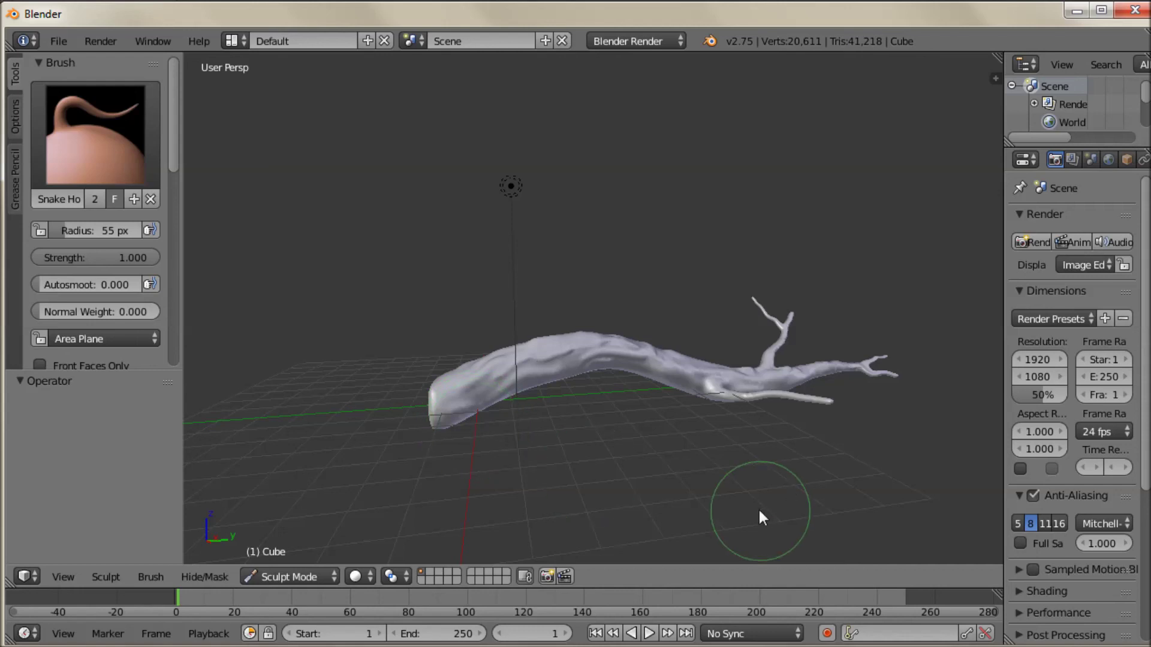
{"action": "mouse_move", "coordinate": [746, 498]}
{"action": "middle_mouse_down"}
{"action": "mouse_move", "coordinate": [744, 530]}
{"action": "mouse_move", "coordinate": [745, 516]}
{"action": "middle_mouse_up"}
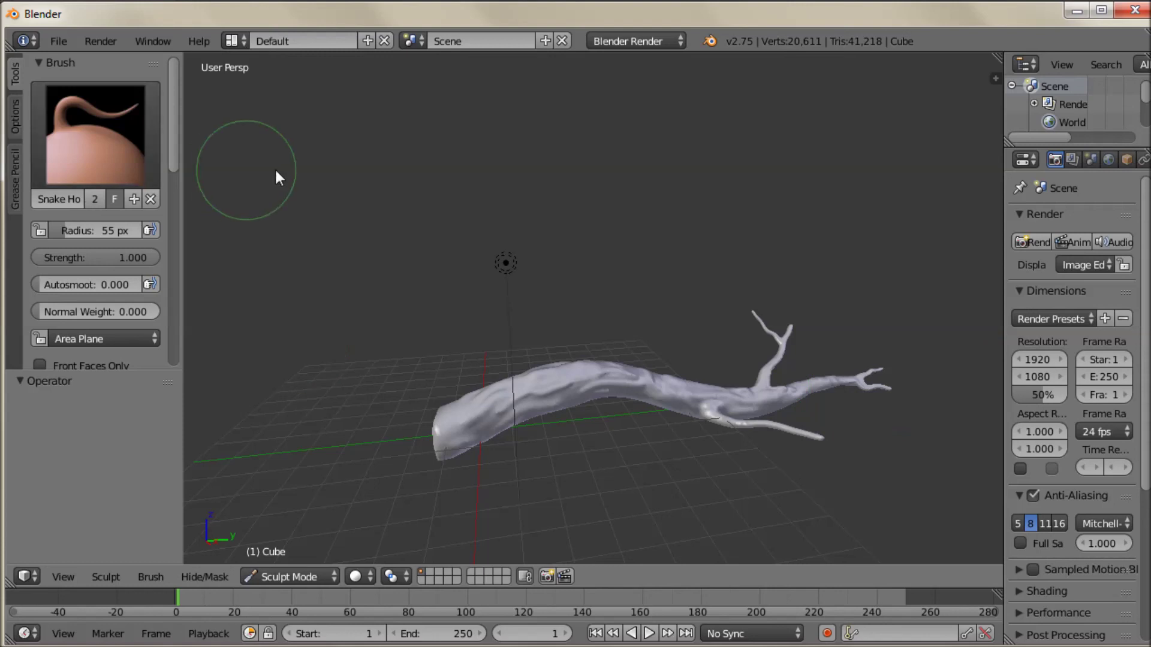
- Start a Wavefront (.obj) export from the File > Export menu
{"action": "left_click", "coordinate": [49, 41]}
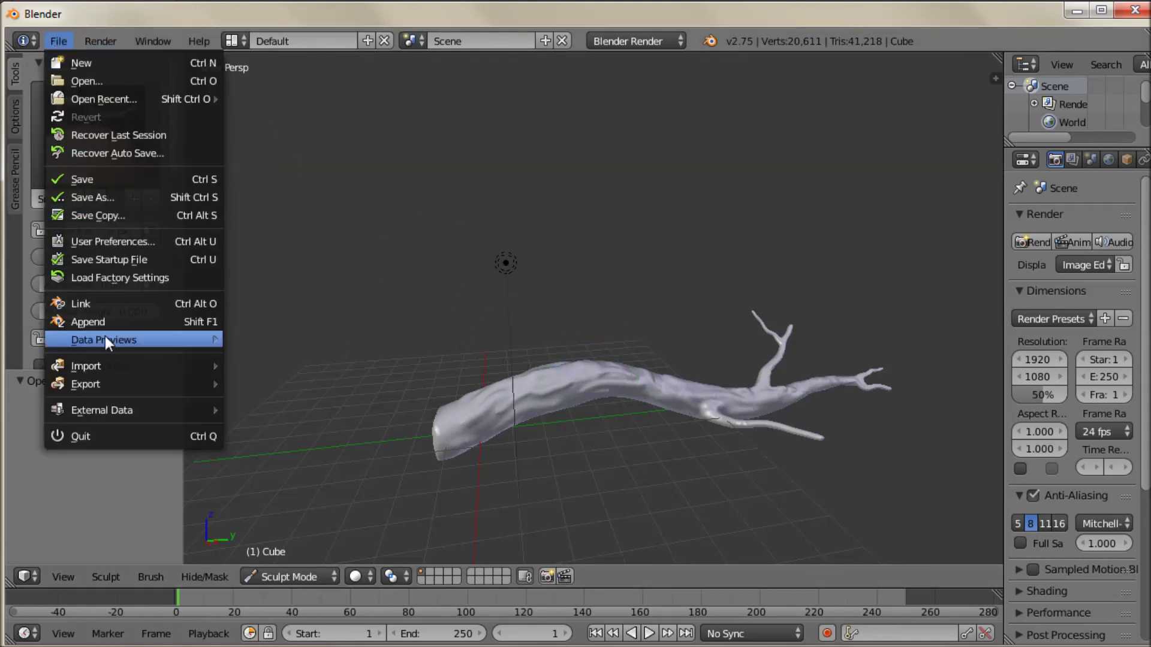
{"action": "mouse_move", "coordinate": [117, 382]}
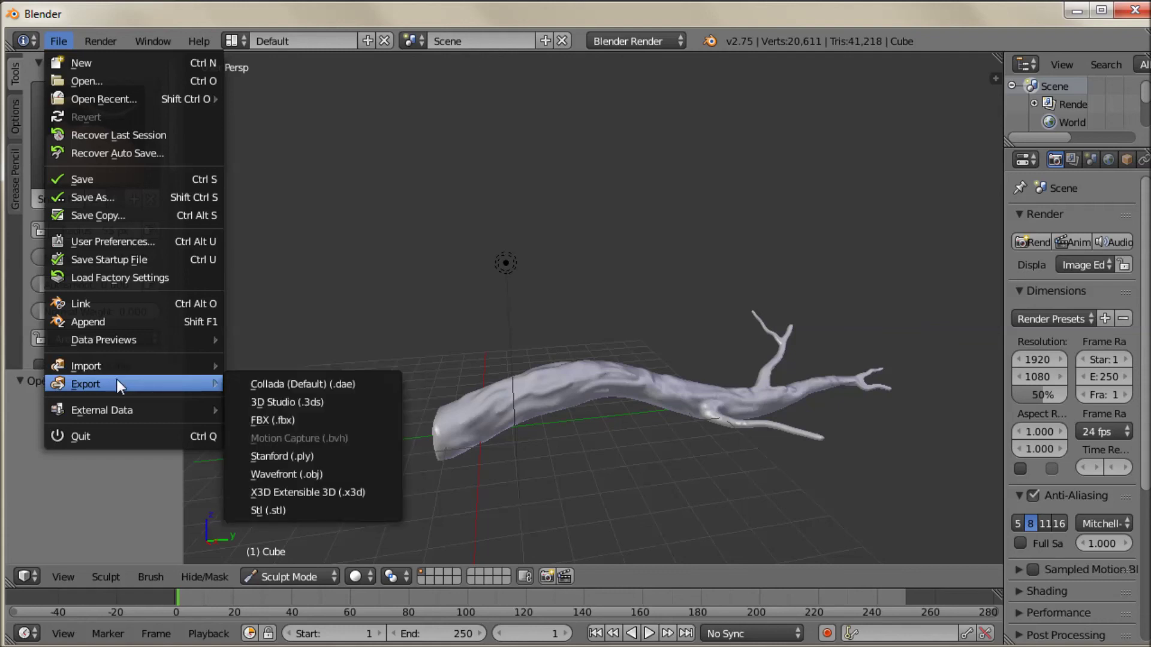
{"action": "left_click", "coordinate": [297, 475]}
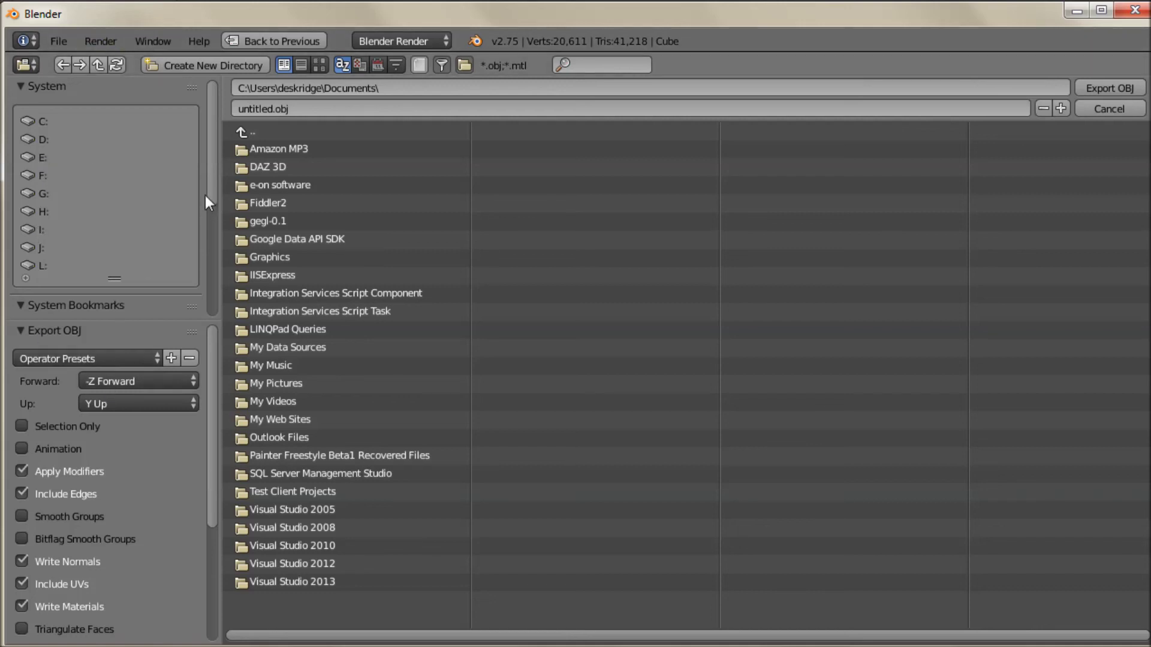
- Export the sculpted branch as branch.obj to the Desktop folder
{"action": "left_click_drag", "start_coordinate": [211, 186], "coordinate": [214, 149]}
{"action": "left_click_drag", "start_coordinate": [214, 195], "coordinate": [215, 277]}
{"action": "left_click", "coordinate": [48, 180]}
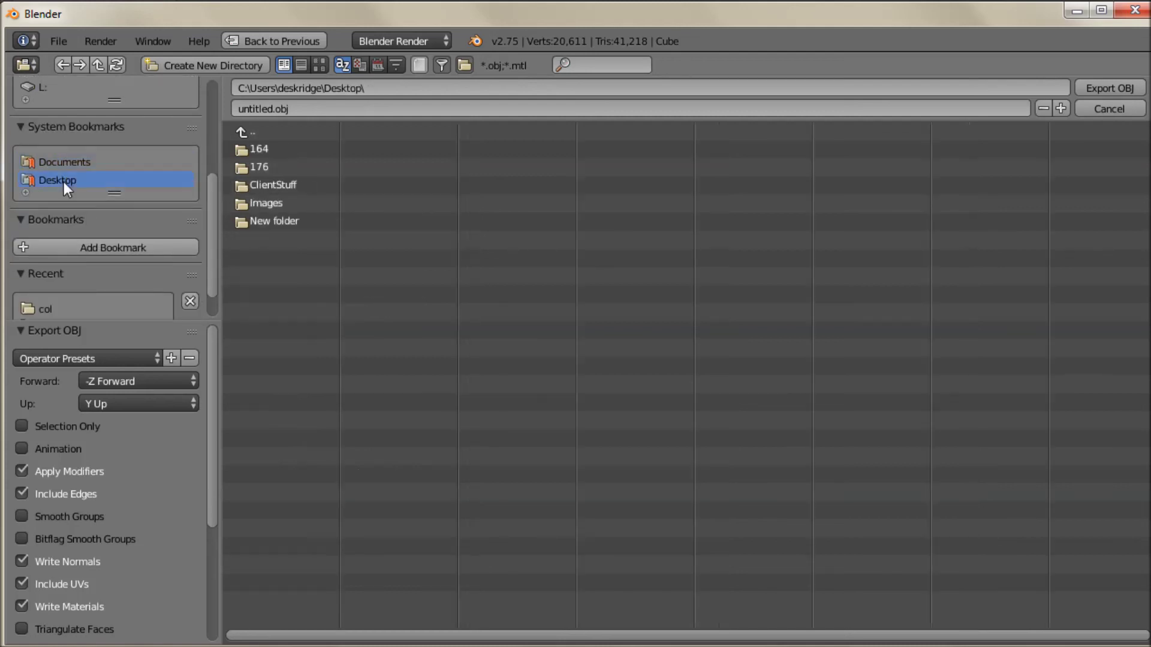
{"action": "left_click", "coordinate": [269, 112]}
{"action": "key", "text": "Return"}
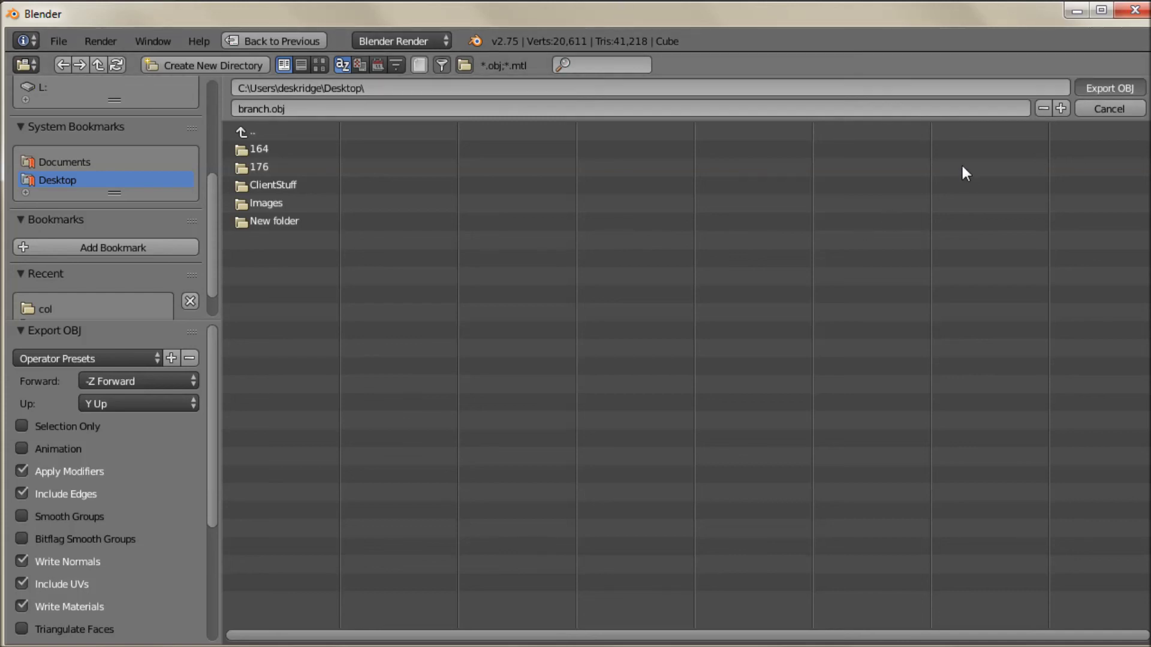
{"action": "middle_click_drag", "start_coordinate": [722, 433], "coordinate": [709, 459]}
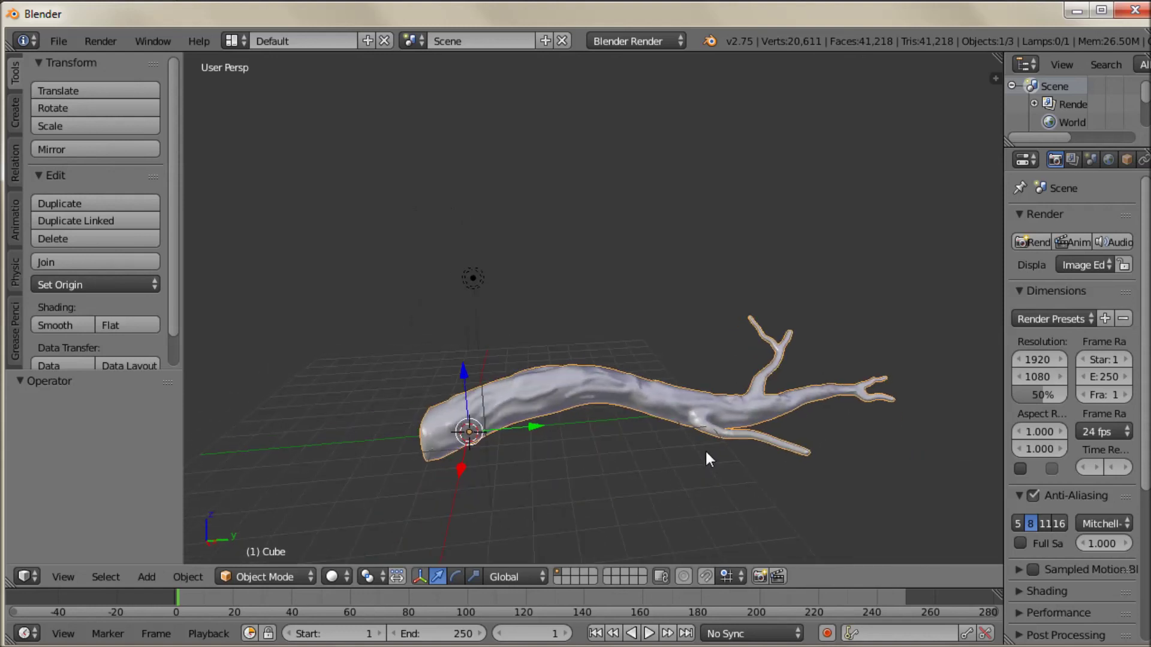